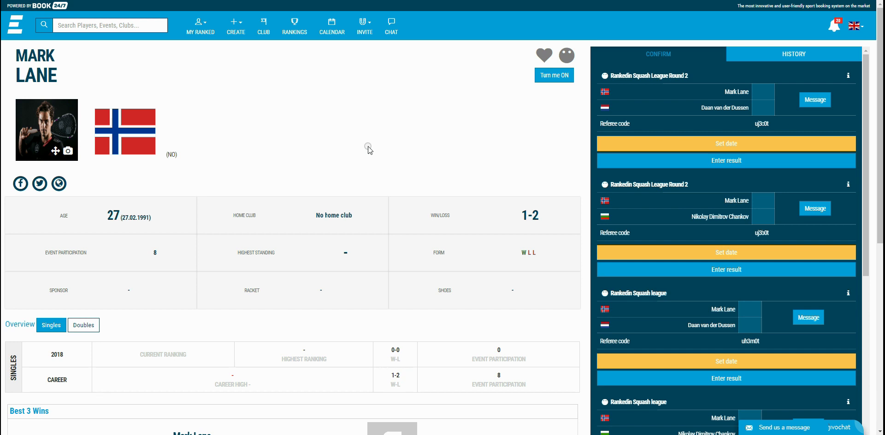
- Start a new squash tournament from the Create menu's Tournament option
left_click(234, 30)
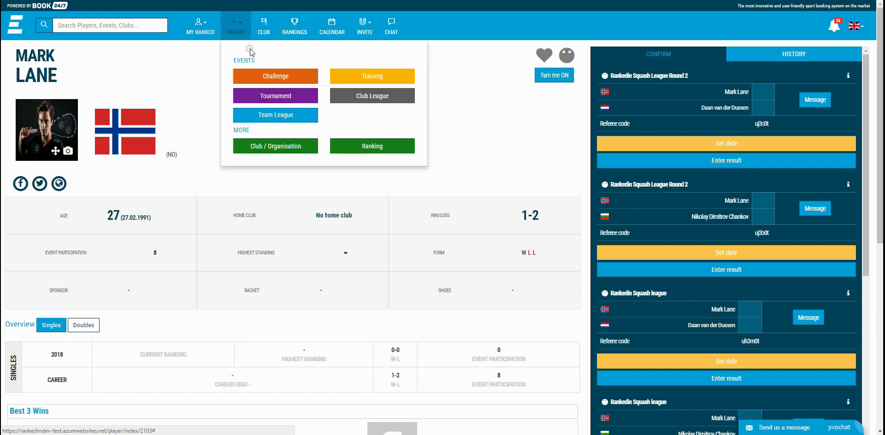
left_click(266, 98)
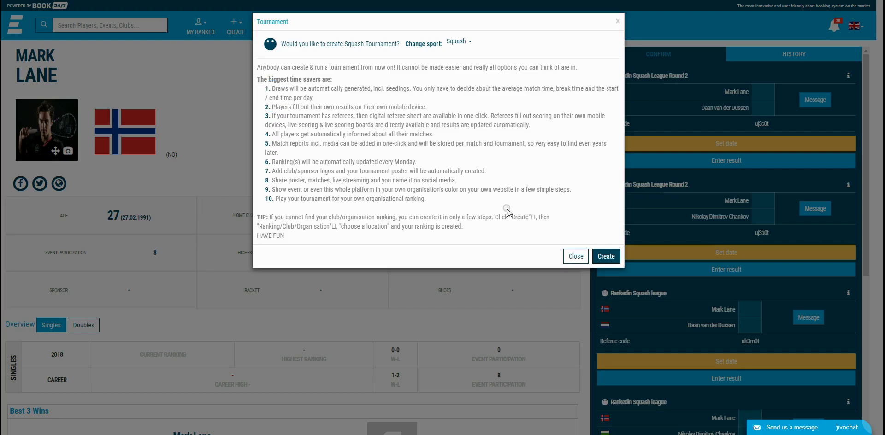
left_click(600, 257)
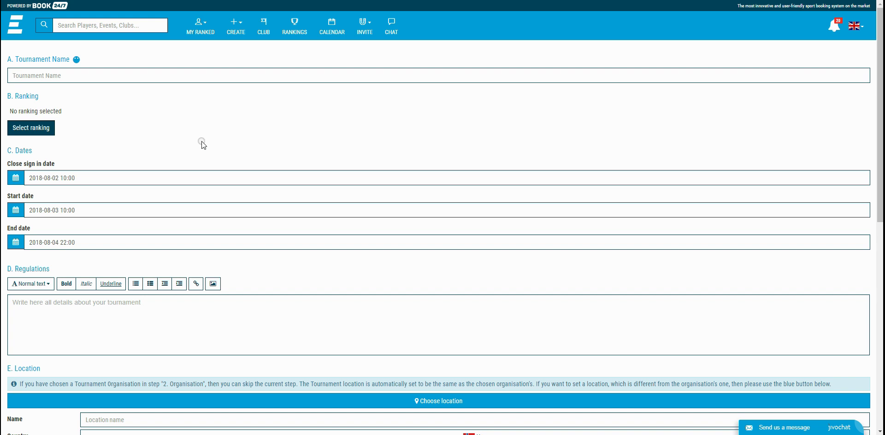
left_click(46, 78)
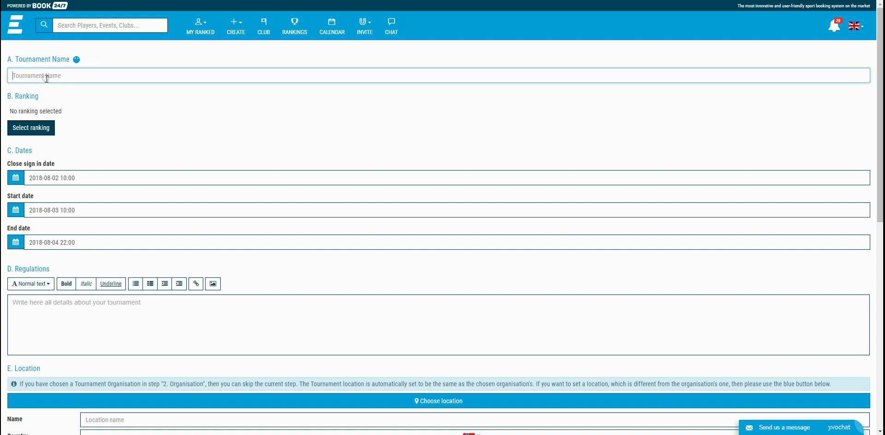
type("Rankedin Tournament")
left_click(76, 179)
left_click(155, 148)
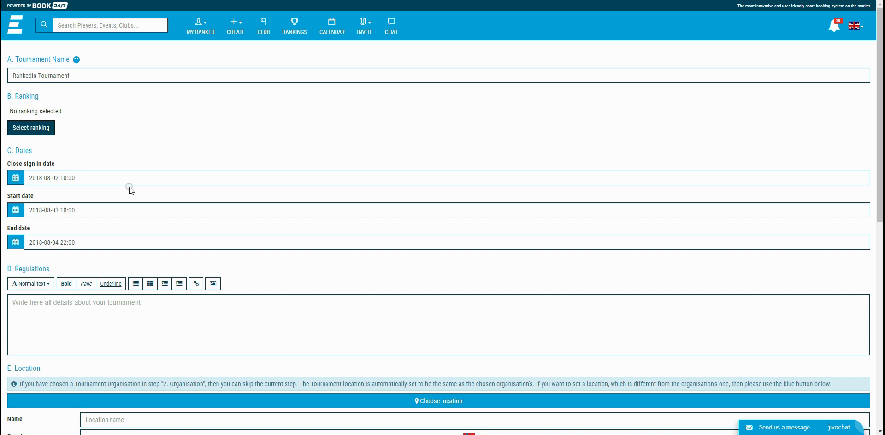
scroll(130, 187, "down", 1)
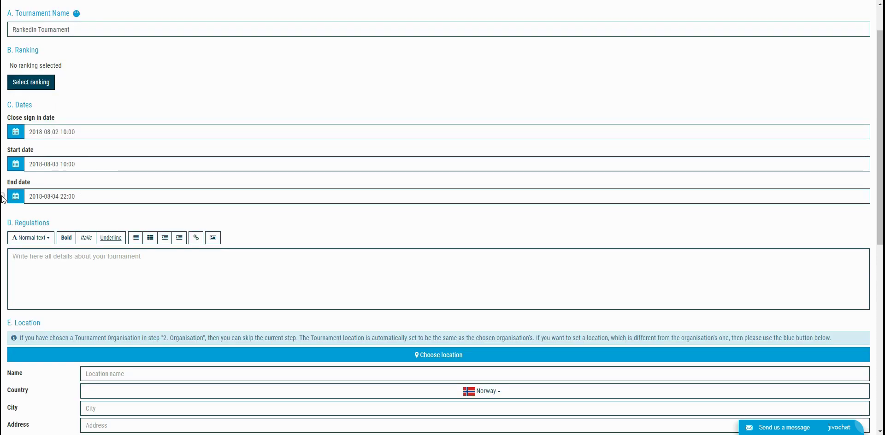
left_click(106, 199)
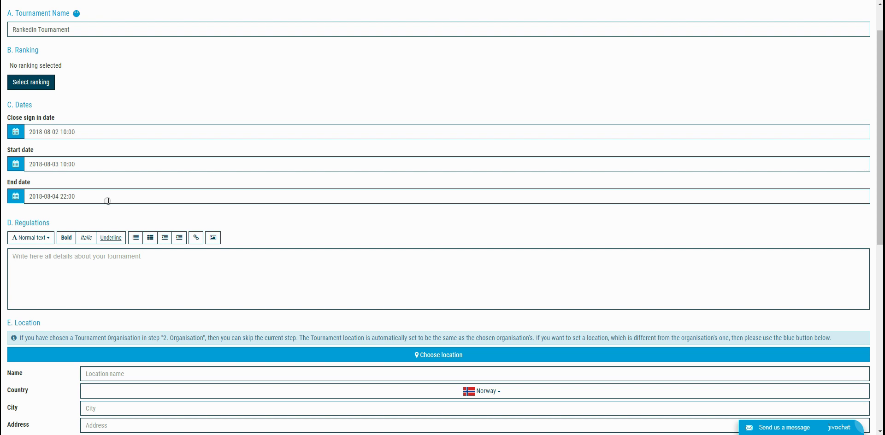
- Set the tournament location to London, United Kingdom
scroll(145, 249, "down", 3)
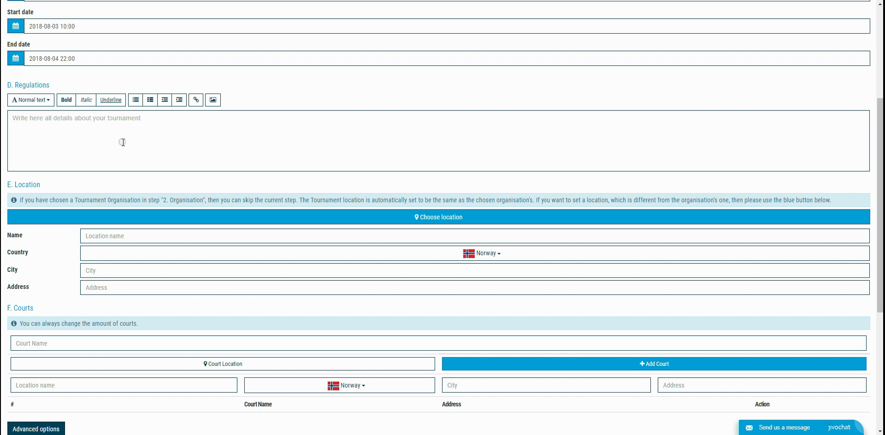
left_click(432, 221)
left_click(376, 66)
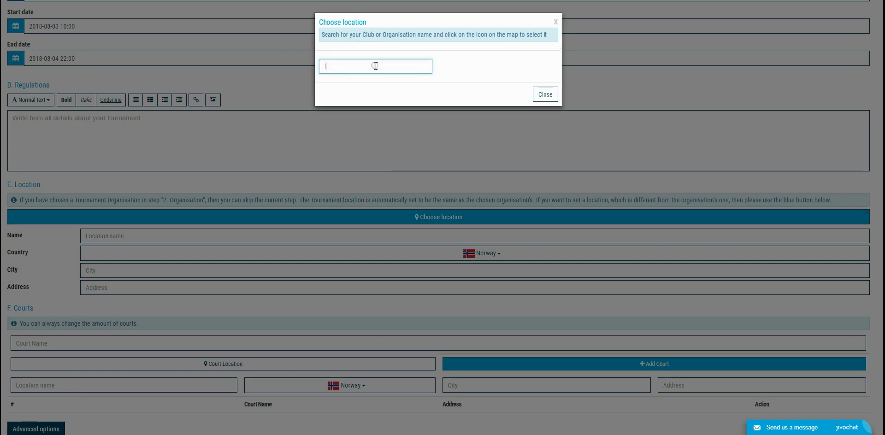
type("l")
left_click(356, 79)
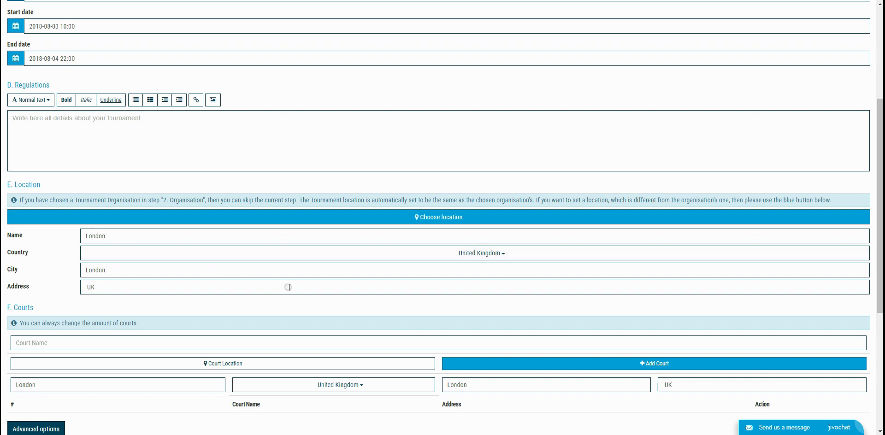
- Add Court 1 and Court 2 to the courts list
scroll(288, 288, "down", 2)
scroll(286, 289, "down", 1)
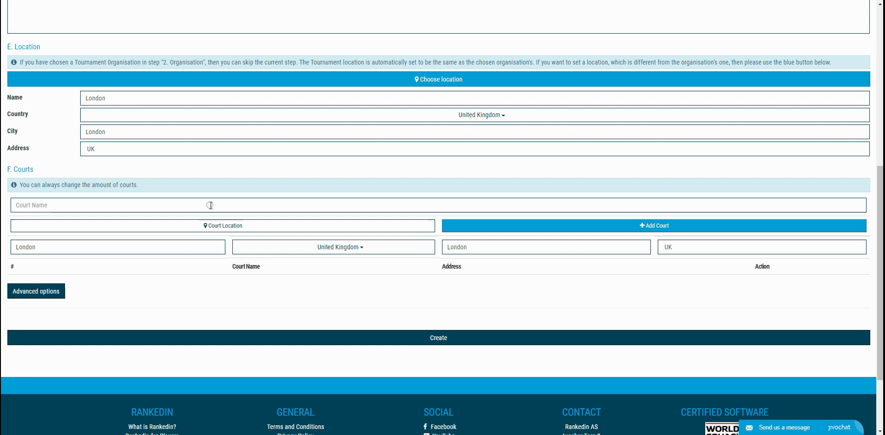
left_click(211, 205)
type("Court 1")
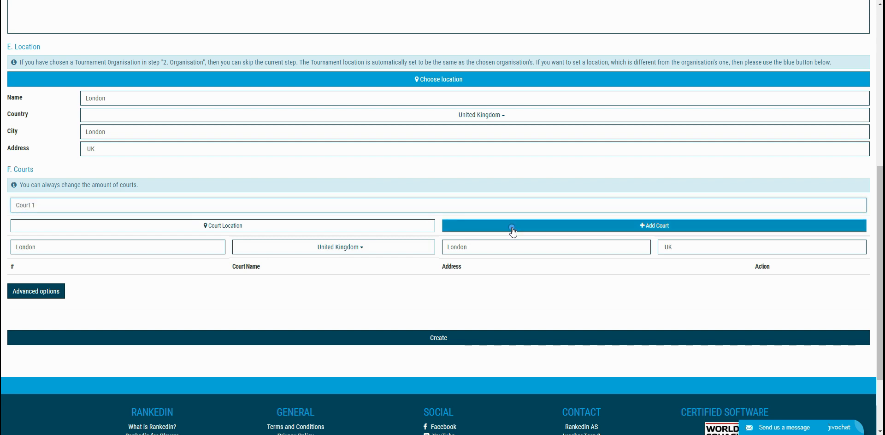
left_click(510, 227)
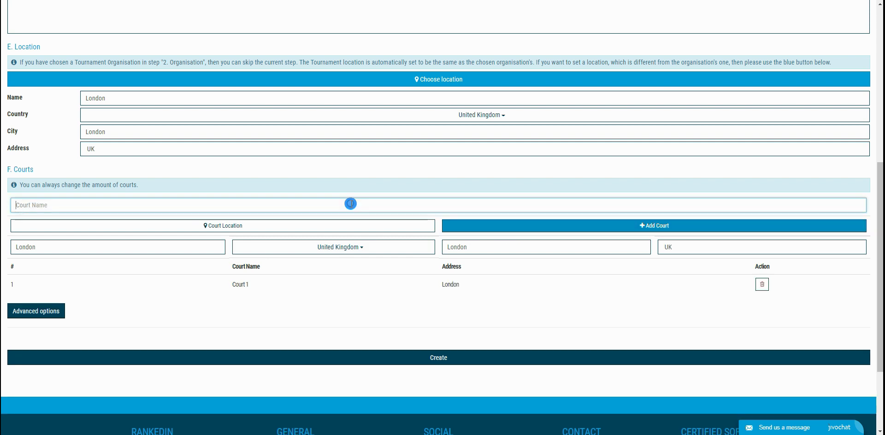
type("Court 2")
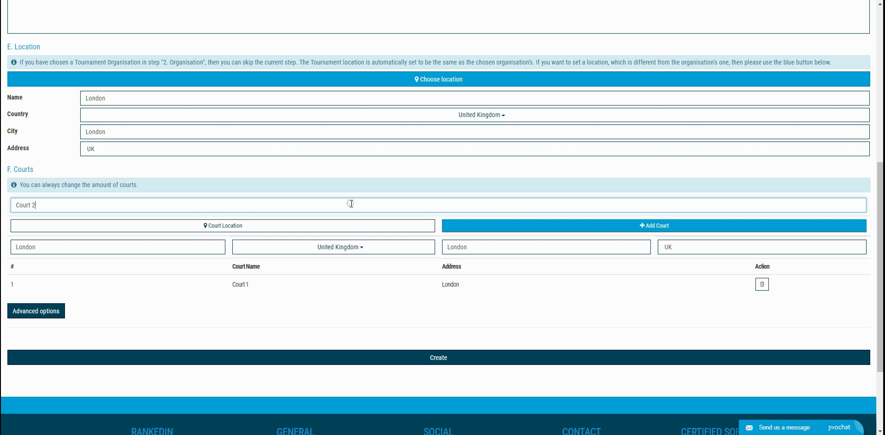
left_click(510, 225)
- Leave payment off in Advanced options and create the tournament
left_click(32, 332)
scroll(115, 325, "down", 2)
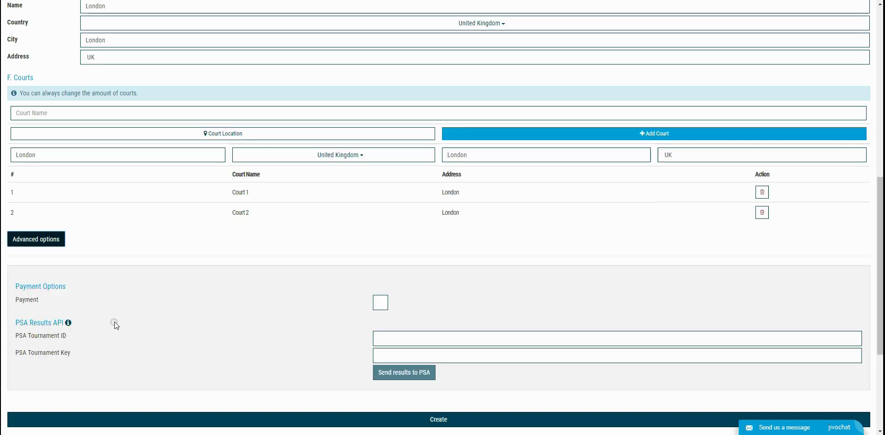
left_click(380, 302)
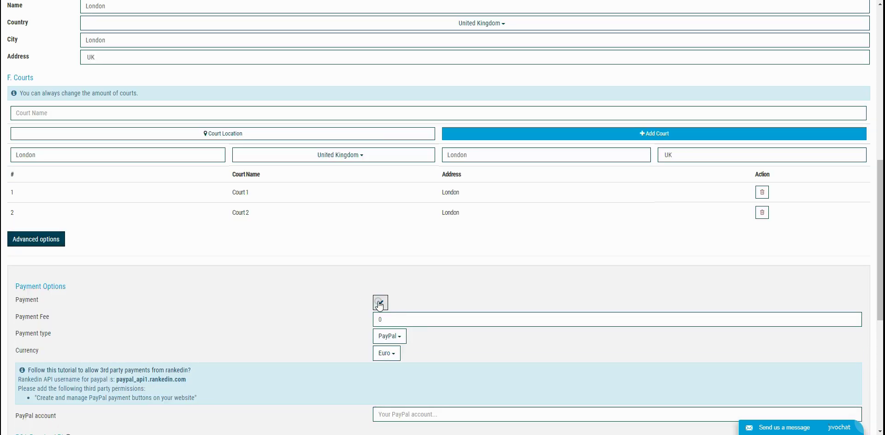
left_click(380, 303)
left_click(43, 240)
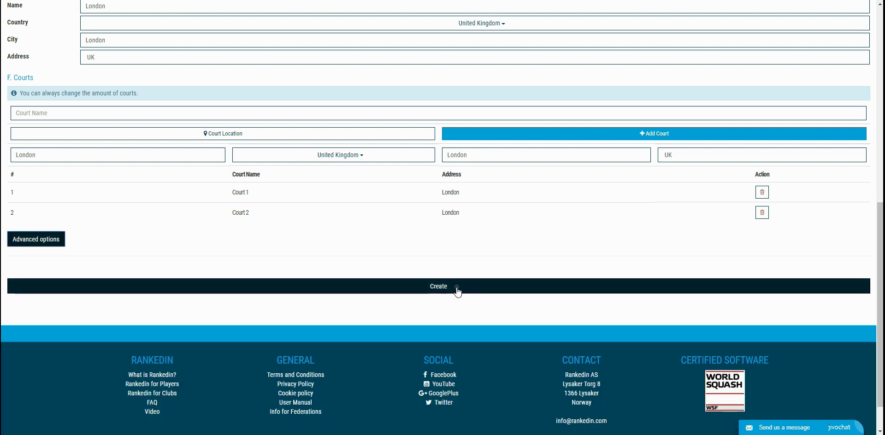
left_click(456, 288)
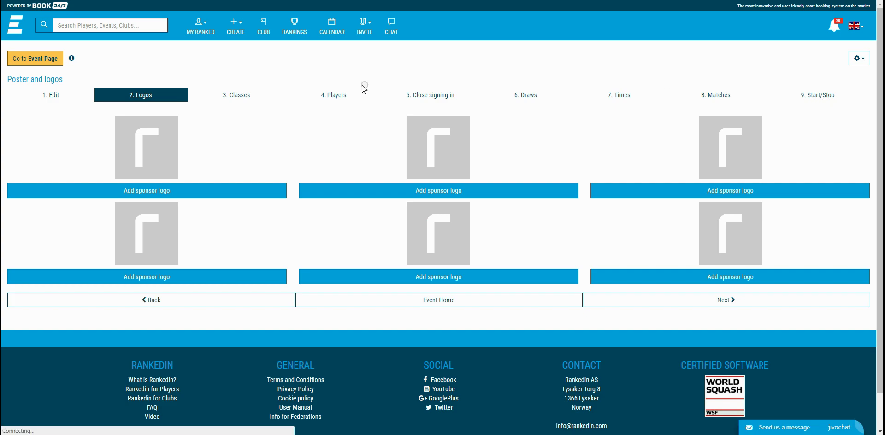
- Upload the Norges Squashforbund image from the Logo folder as the first sponsor logo
left_click(132, 93)
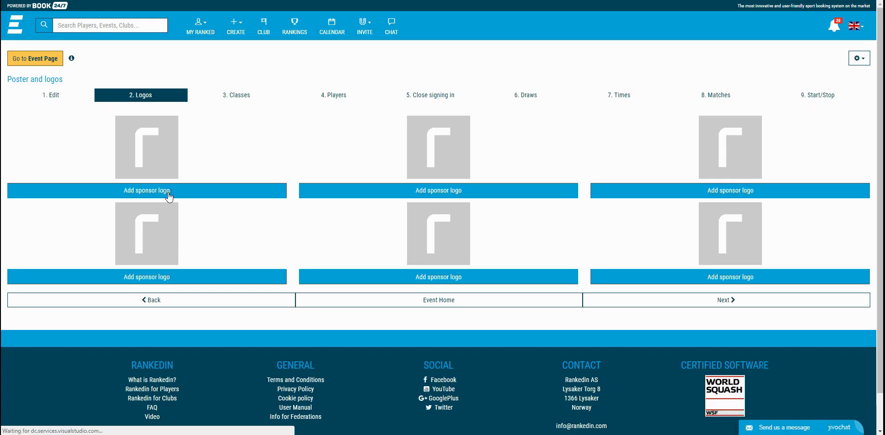
left_click(168, 194)
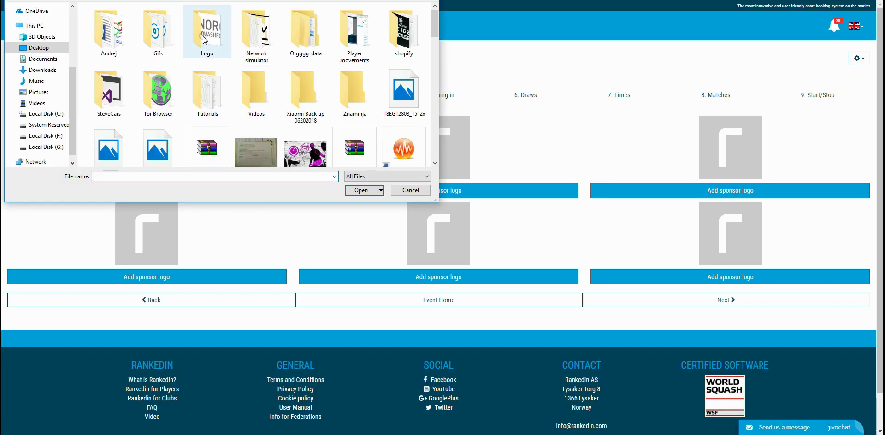
double_click(205, 41)
double_click(116, 18)
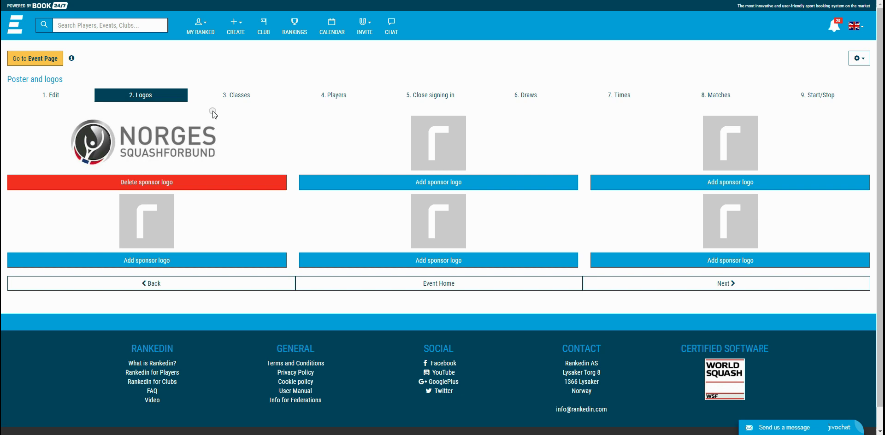
left_click(238, 95)
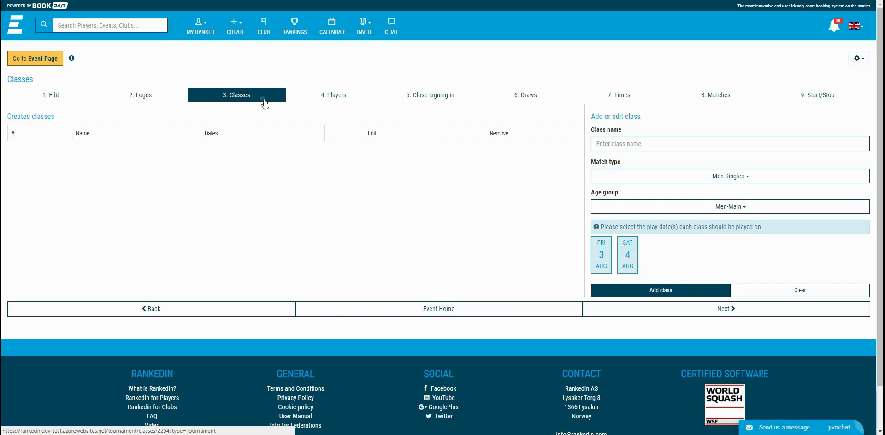
- Start a new class named 'Juniors'
left_click(328, 103)
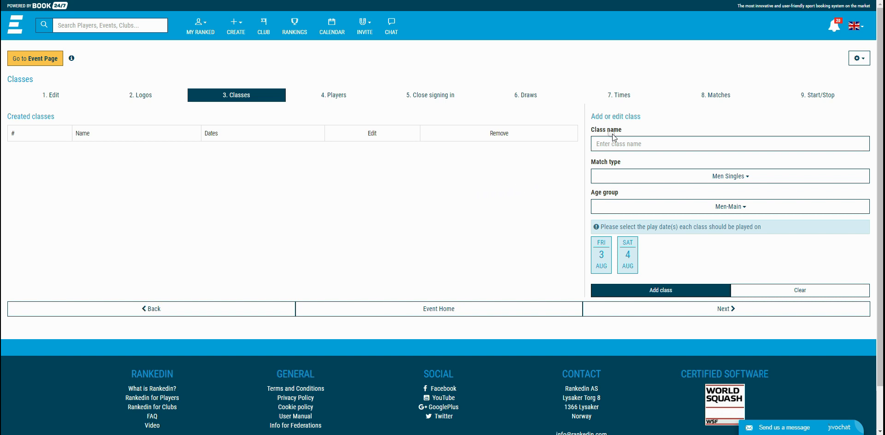
left_click(633, 271)
left_click(630, 144)
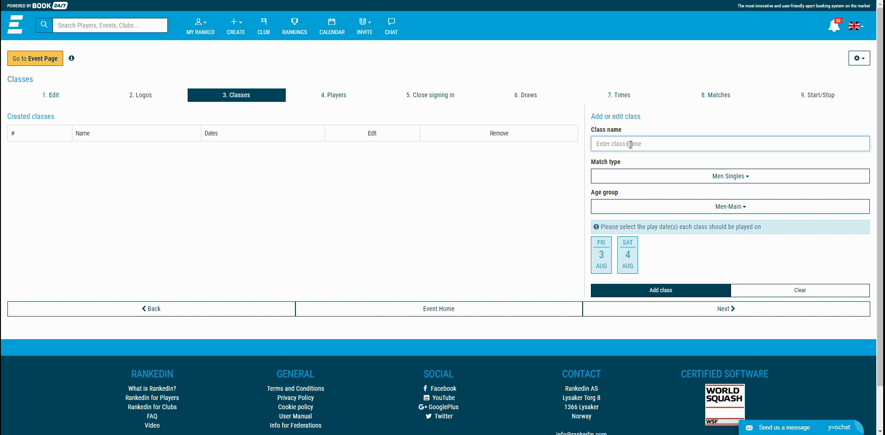
type("Juniors")
left_click(635, 232)
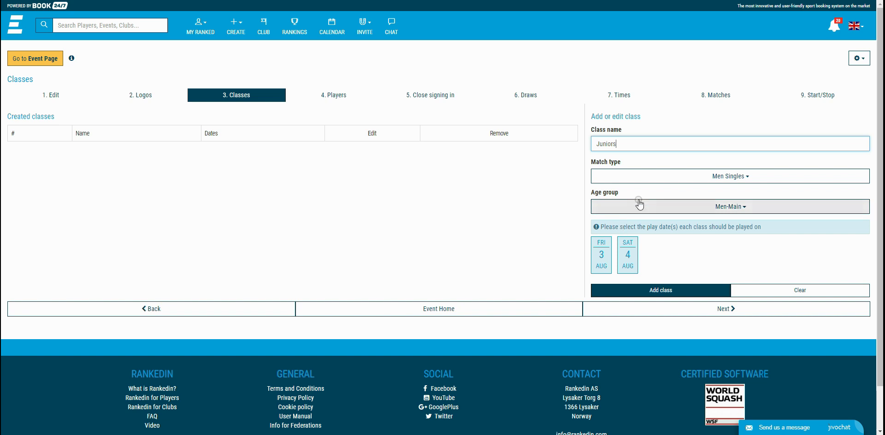
left_click(668, 191)
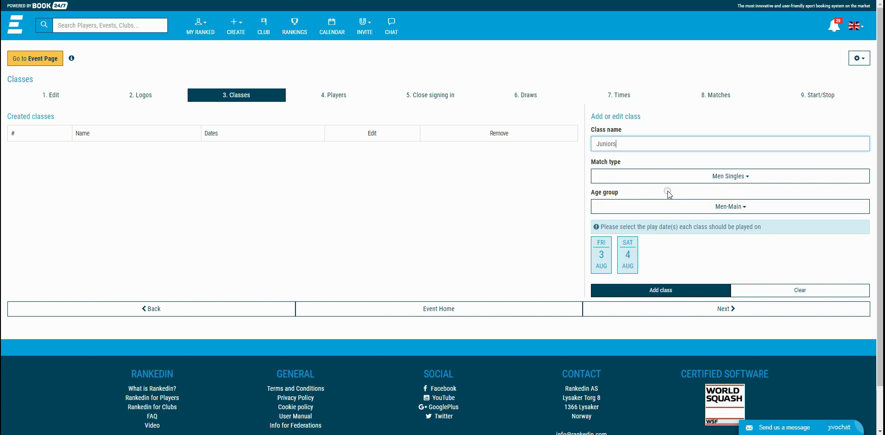
- Create Juniors as Men Singles, Boys Under 17, playing Fri 3 and Sat 4 Aug
left_click(712, 179)
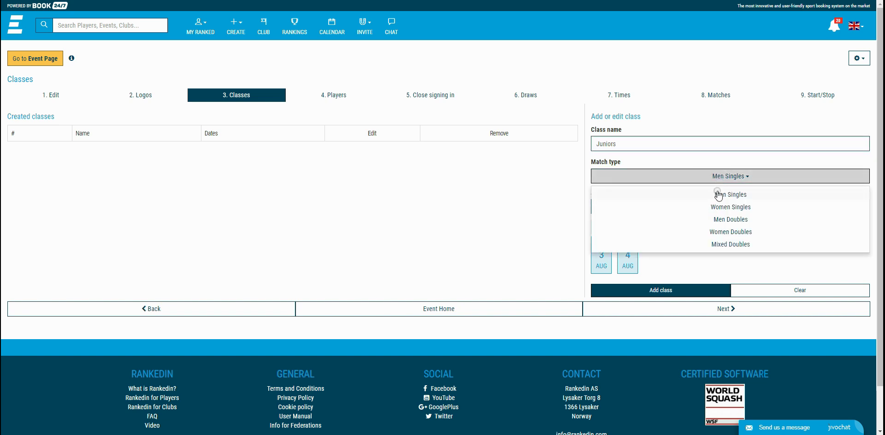
left_click(715, 194)
left_click(724, 211)
scroll(729, 292, "down", 1)
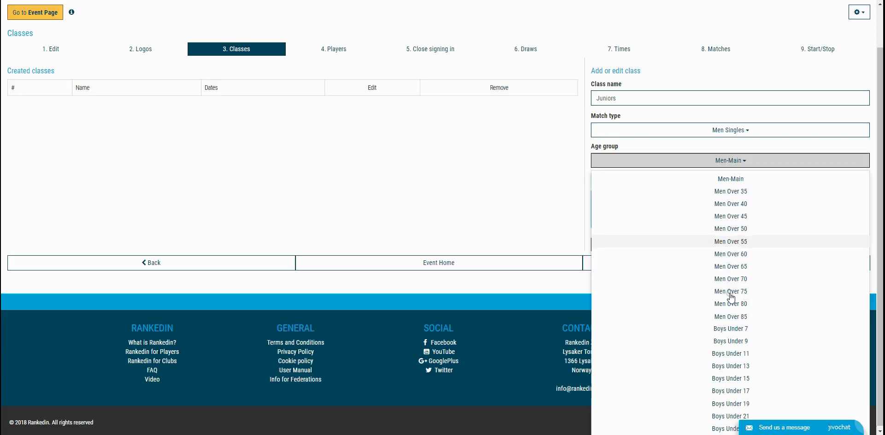
left_click(734, 390)
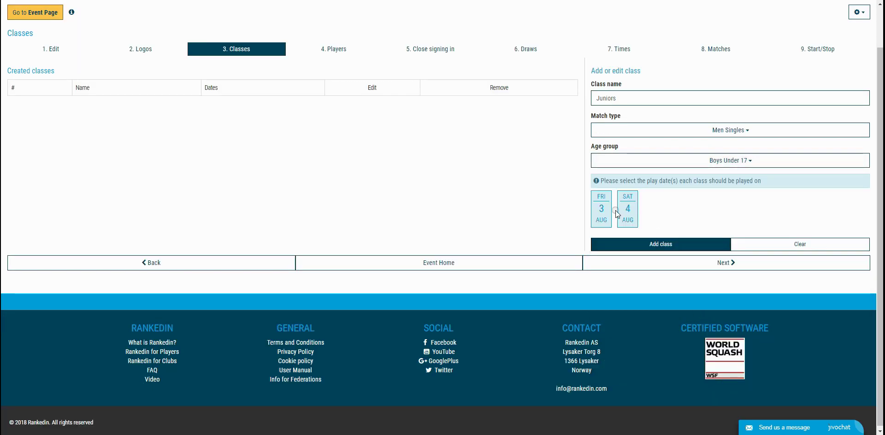
left_click(608, 210)
left_click(628, 210)
left_click(625, 249)
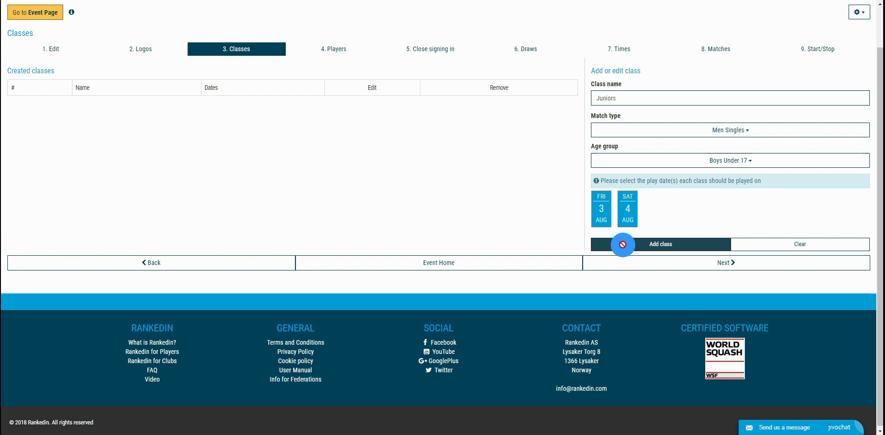
- Create the Seniors class for Men Over 35, playing Fri 3 and Sat 4 Aug
left_click(618, 99)
type("Se")
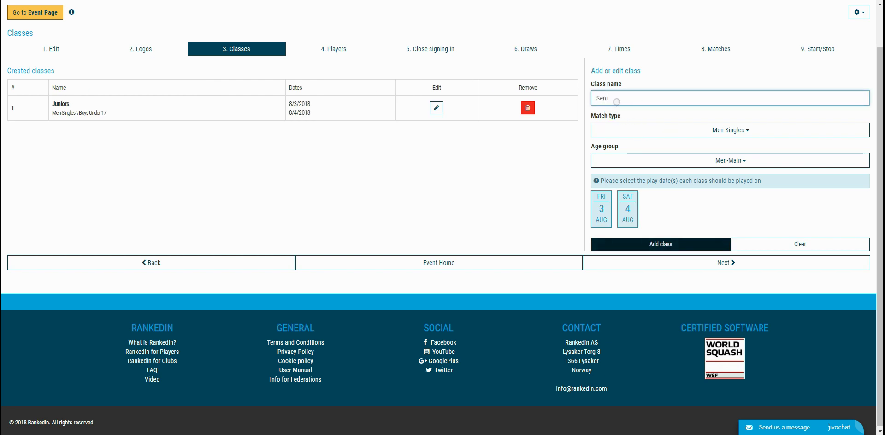
left_click(731, 161)
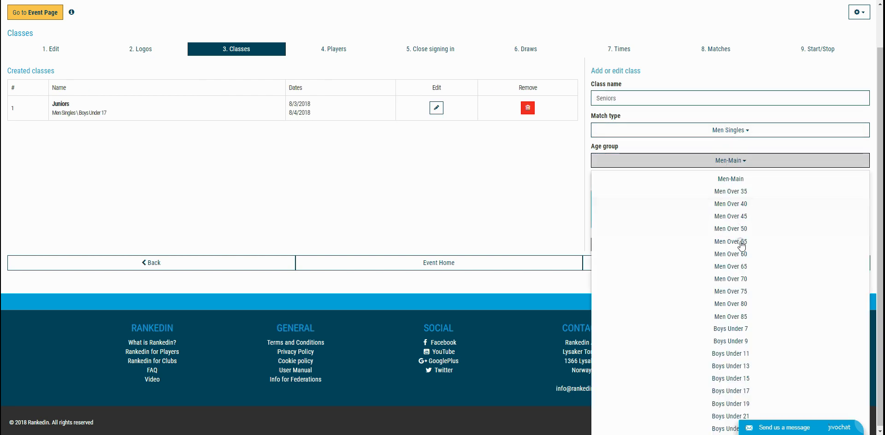
left_click(731, 191)
left_click(601, 208)
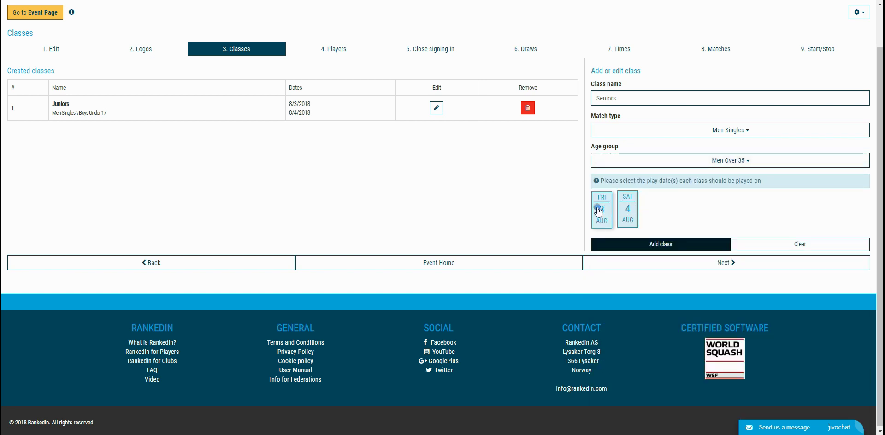
left_click(627, 209)
left_click(629, 241)
- Review Men Singles and Men-Main defaults on a new class form, then go to Players
left_click(620, 98)
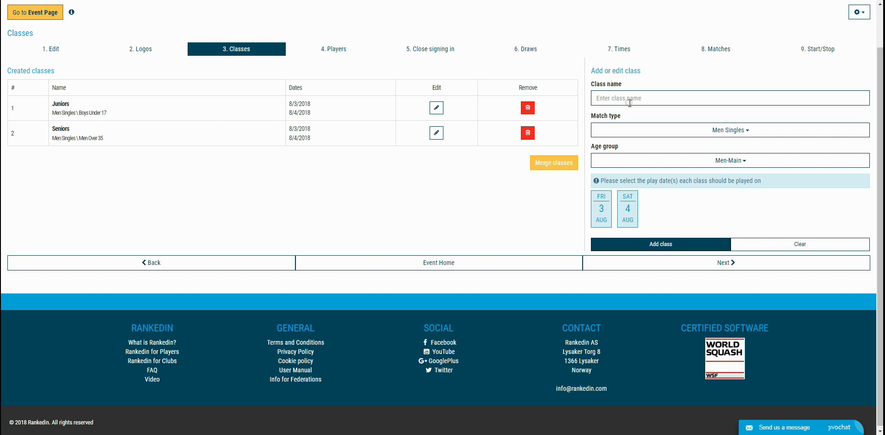
left_click(734, 131)
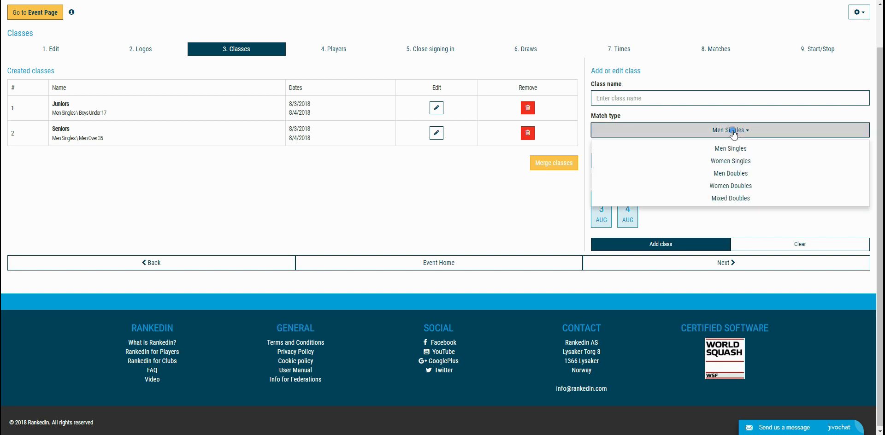
left_click(731, 148)
left_click(721, 160)
left_click(721, 179)
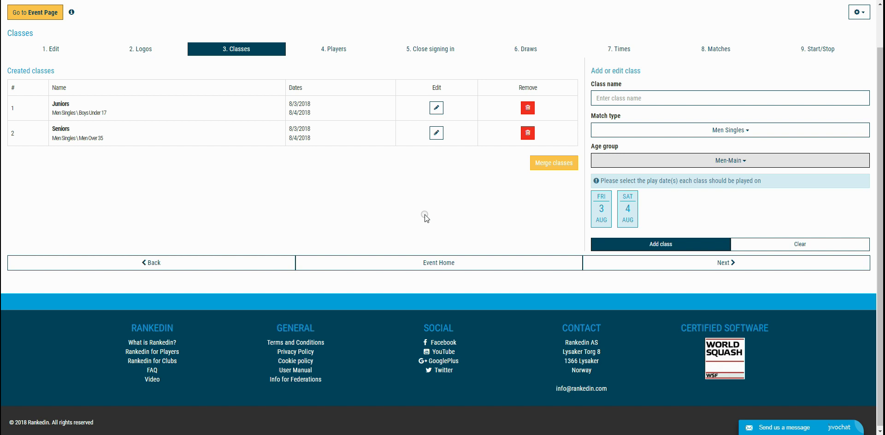
left_click(337, 51)
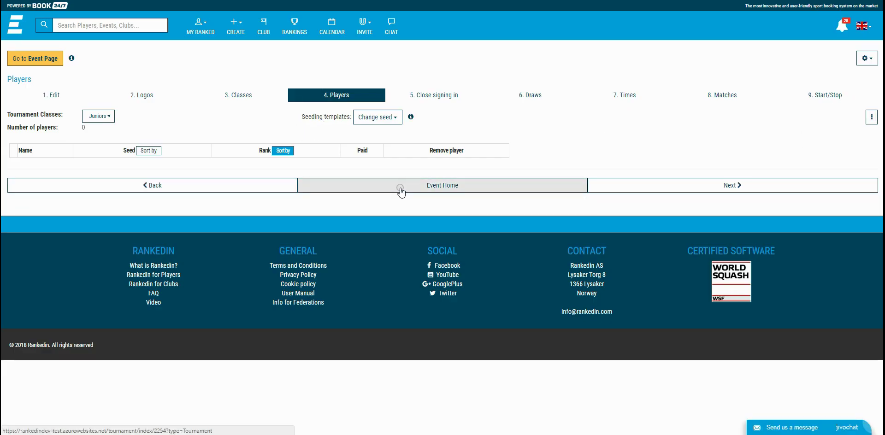
- Join the Juniors class from the Rankedin Tournament event page
left_click(867, 119)
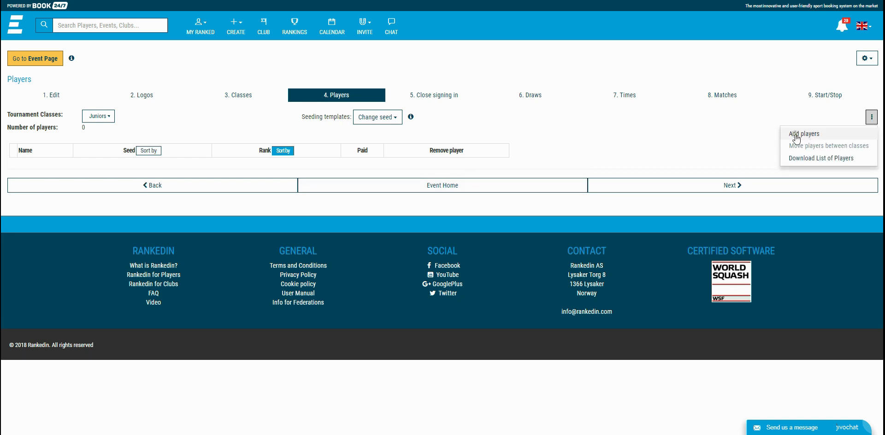
left_click(684, 133)
left_click(428, 187)
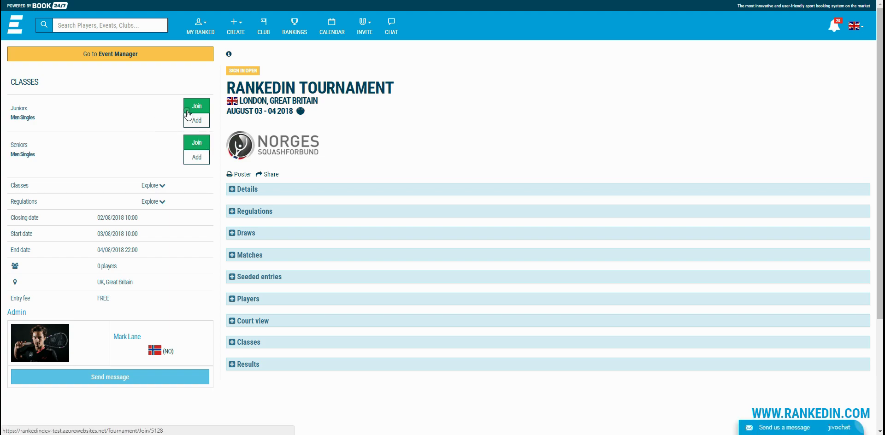
left_click(194, 110)
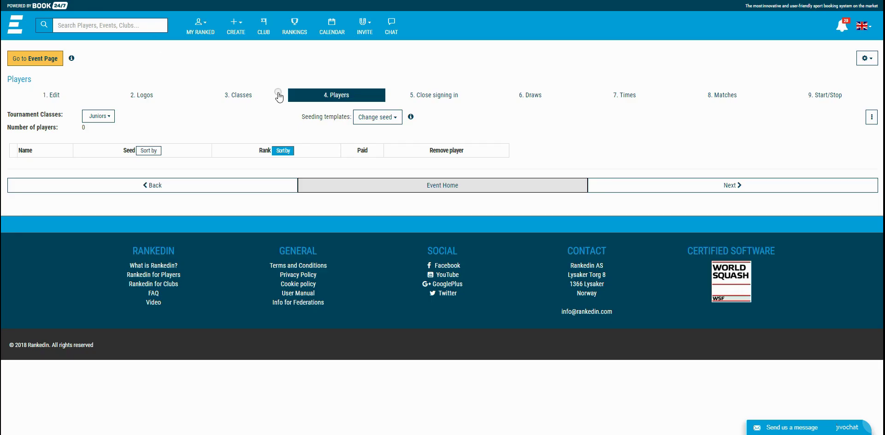
- Add seven players found by searching 'a' to Juniors, bringing it to 8
left_click(279, 95)
left_click(344, 151)
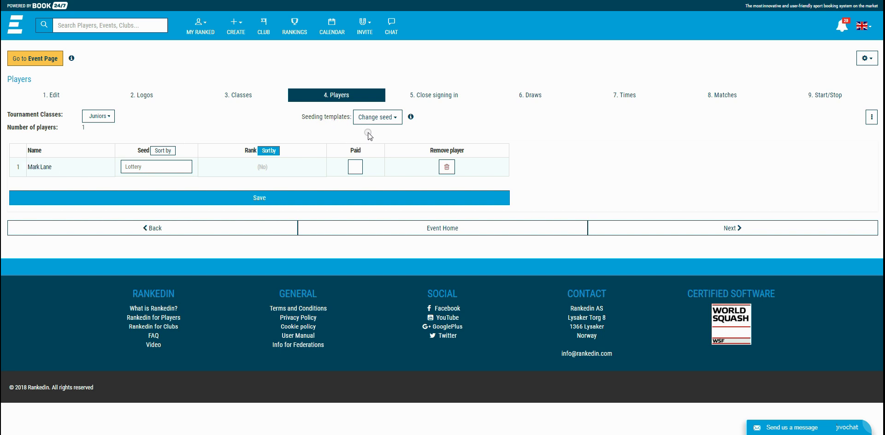
left_click(872, 117)
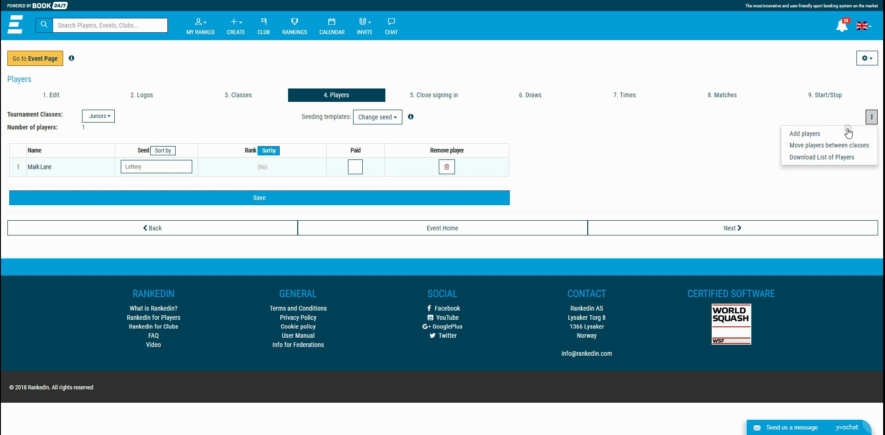
left_click(810, 130)
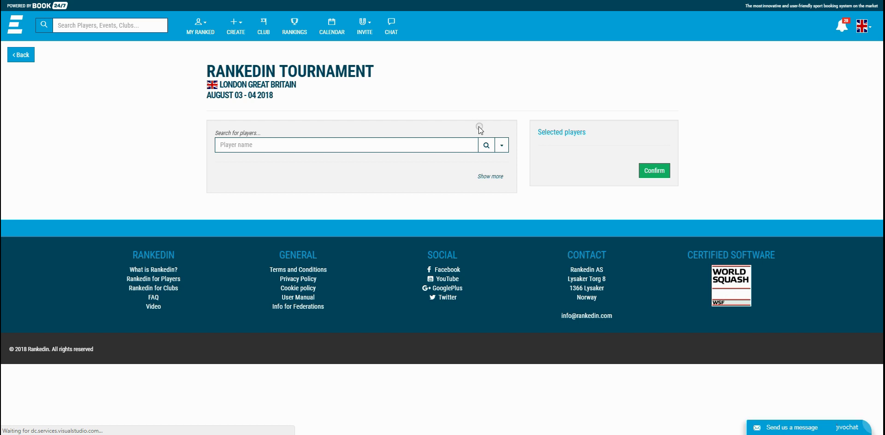
left_click(267, 146)
type("a")
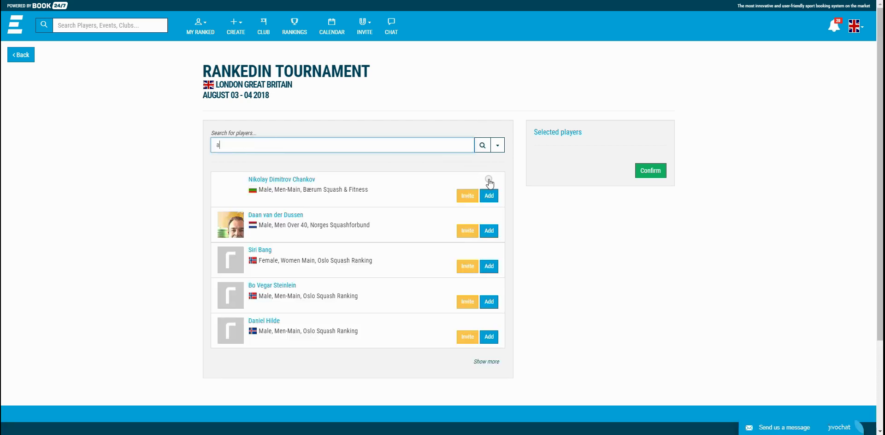
left_click(489, 195)
left_click(489, 195)
left_click(488, 196)
left_click(488, 196)
left_click(488, 196)
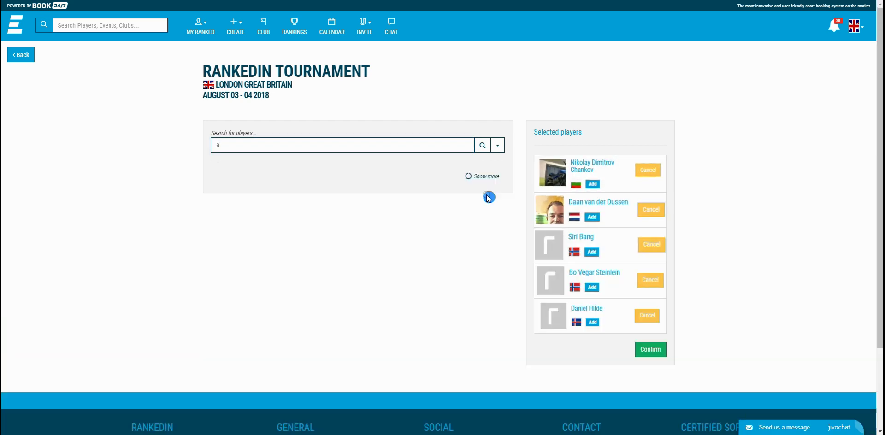
left_click(489, 196)
left_click(651, 377)
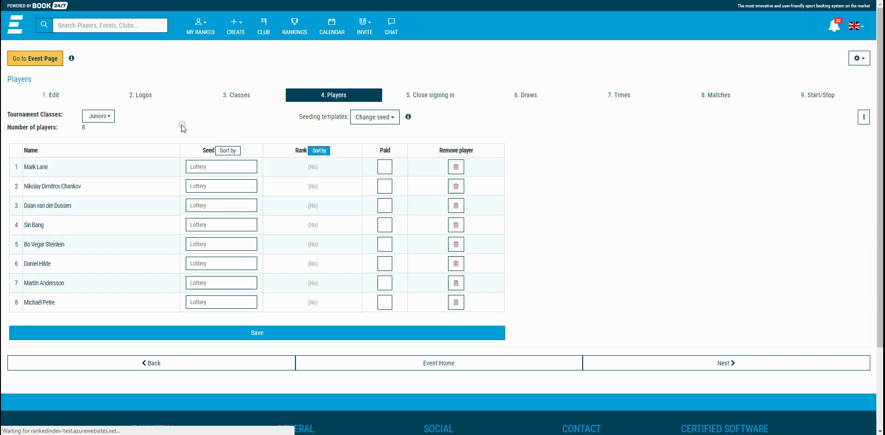
left_click(103, 117)
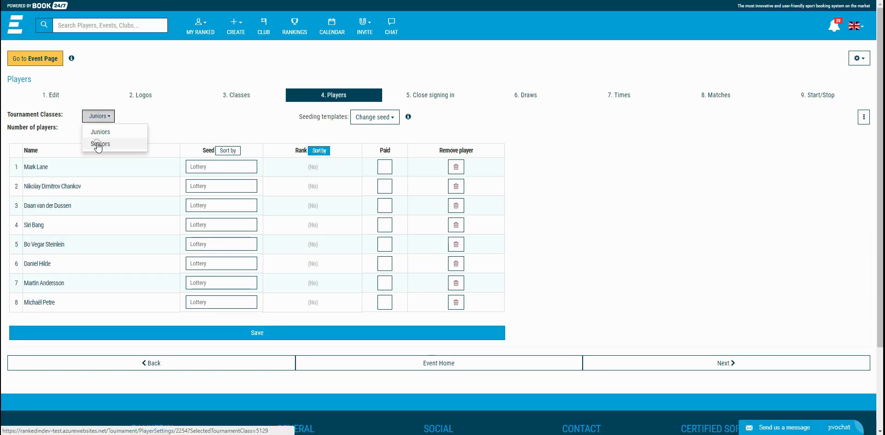
- Switch to Seniors and add ten players found by searching 'j'
left_click(96, 145)
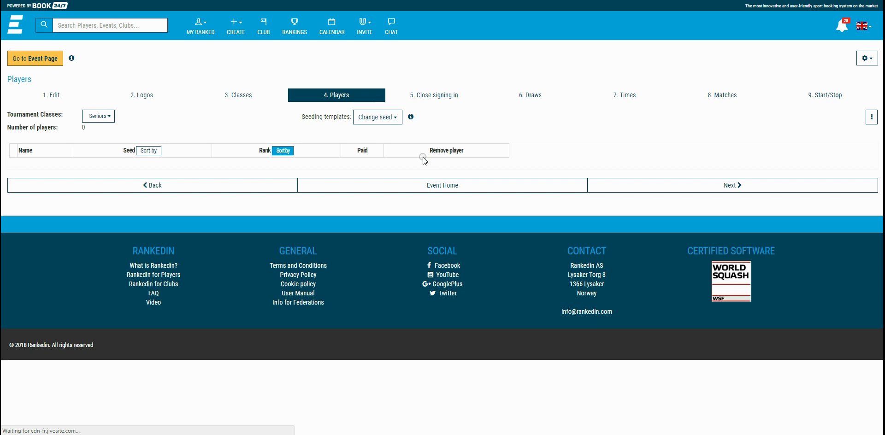
left_click(871, 122)
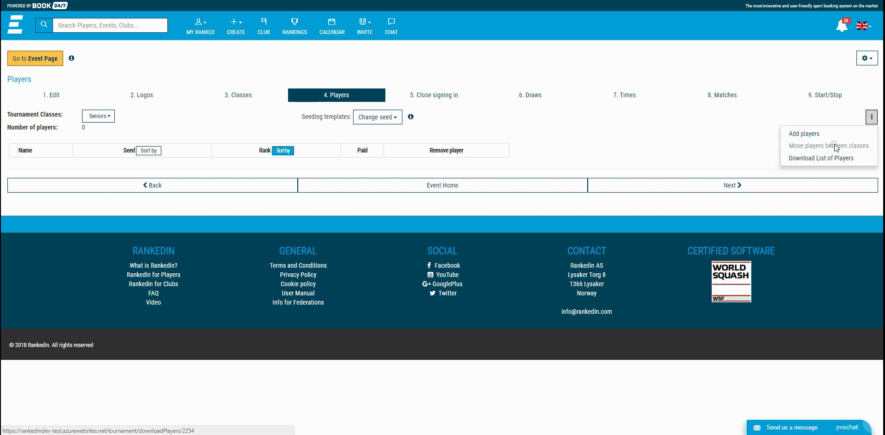
left_click(814, 129)
left_click(359, 147)
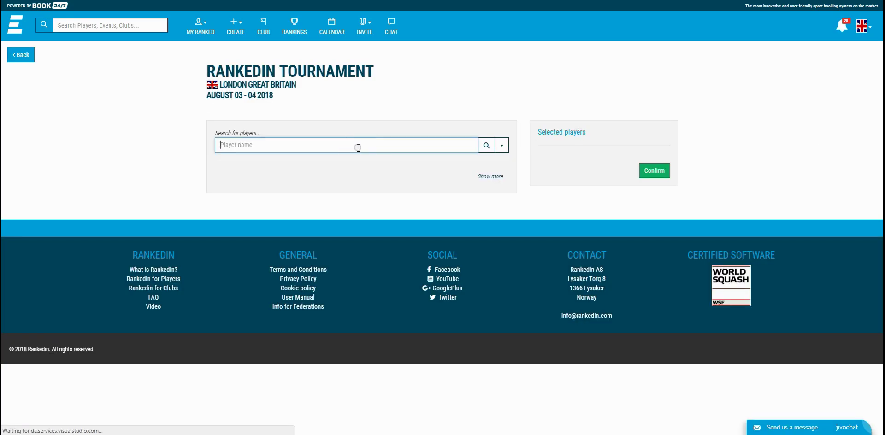
type("j")
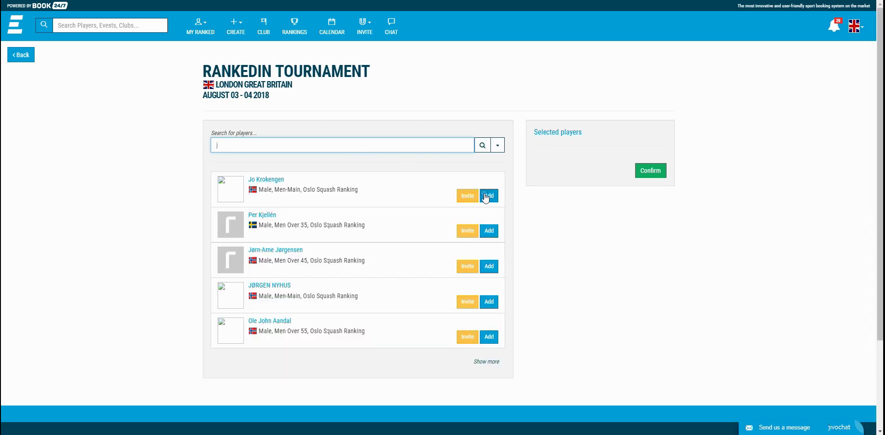
left_click(486, 196)
left_click(487, 195)
left_click(486, 195)
left_click(486, 196)
left_click(486, 196)
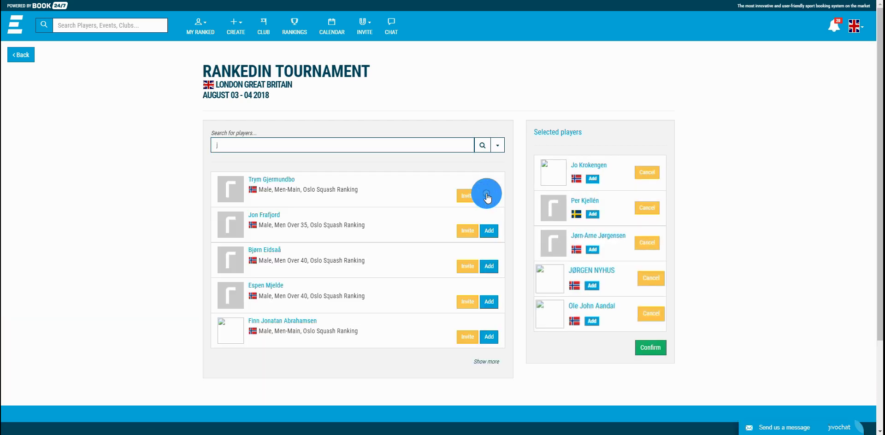
left_click(488, 195)
left_click(488, 195)
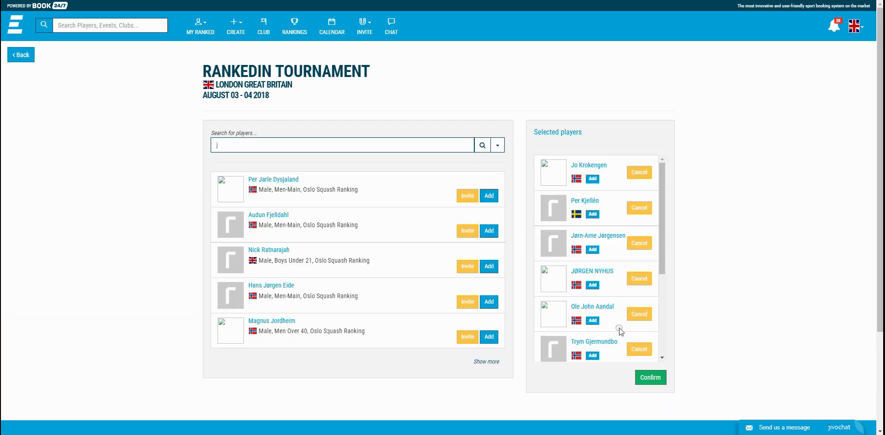
left_click(654, 381)
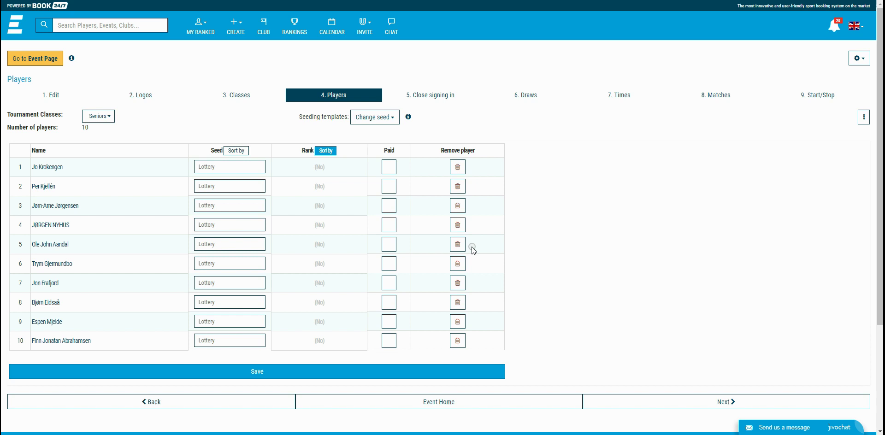
- Seed the Seniors players with the '50% - seeded' template and save
left_click(212, 166)
type("1")
left_click(207, 184)
type("2")
left_click(373, 118)
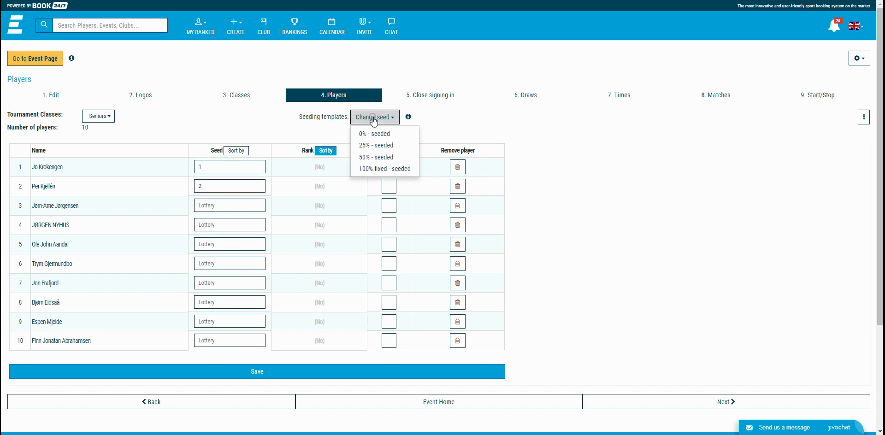
left_click(369, 155)
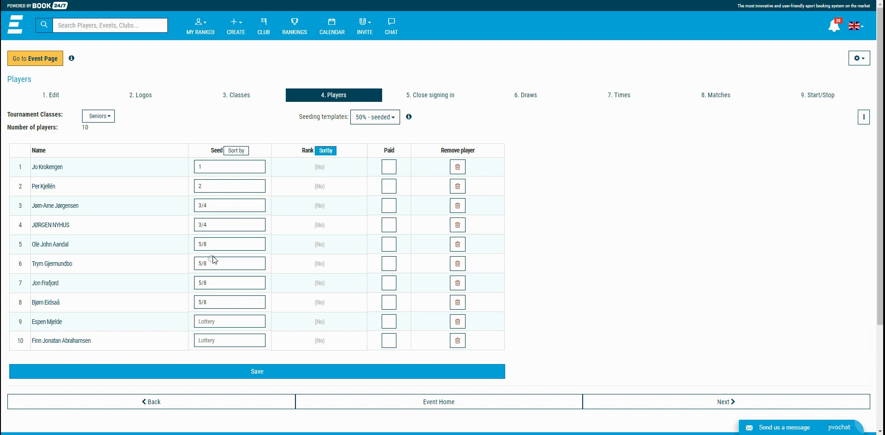
left_click(252, 374)
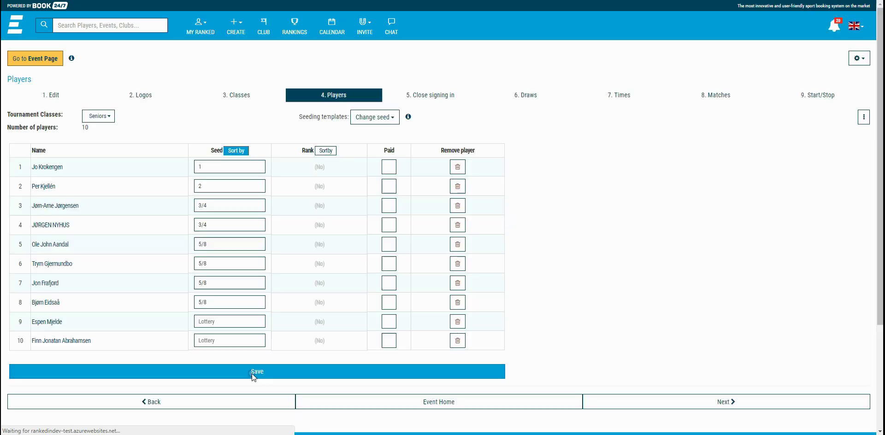
- Move on to the '5. Close signing in' step
left_click(864, 117)
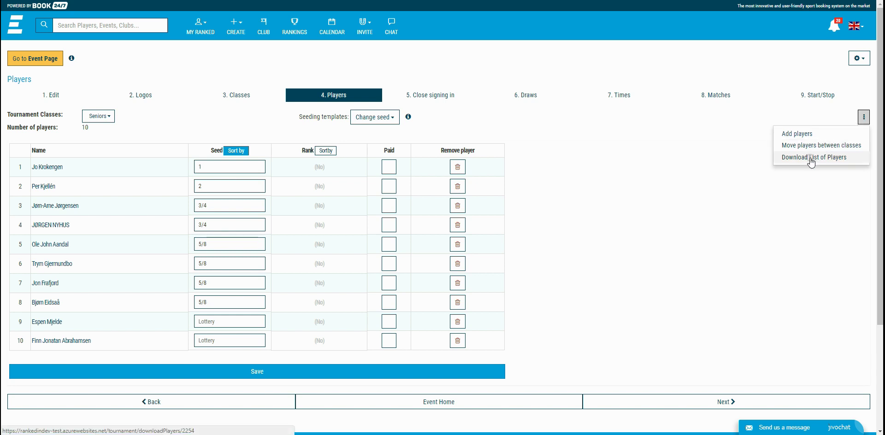
left_click(688, 172)
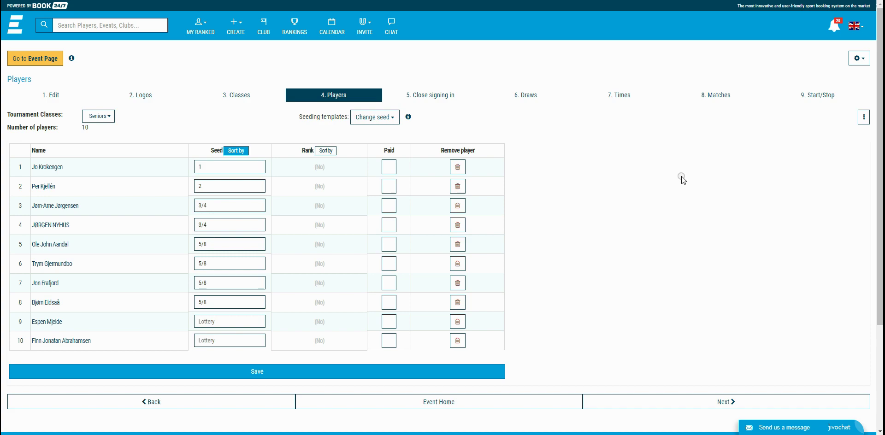
left_click(430, 95)
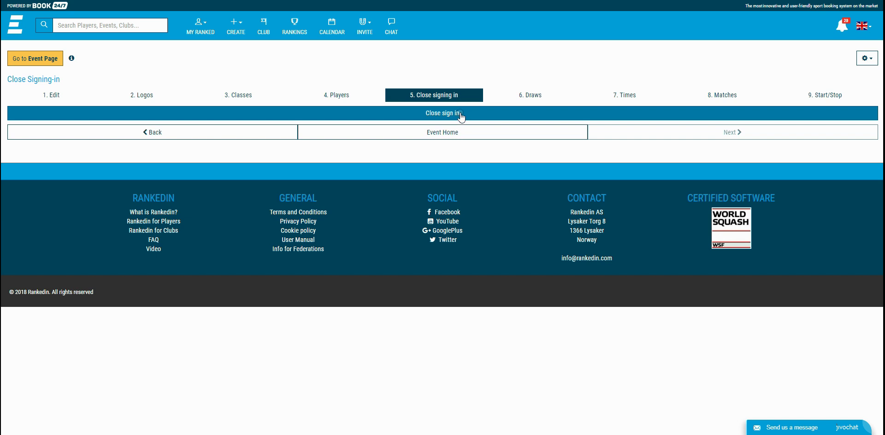
- Attach the Tutorial Ranking to the tournament, save, and return to Close signing in
left_click(48, 94)
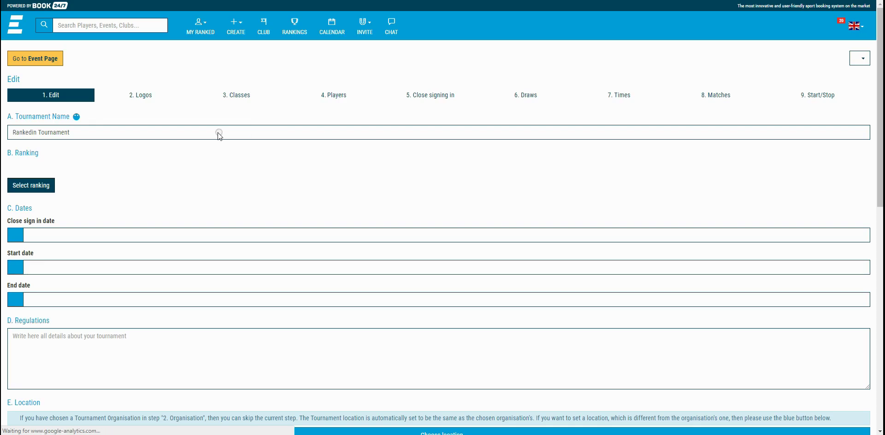
left_click(39, 185)
left_click(73, 205)
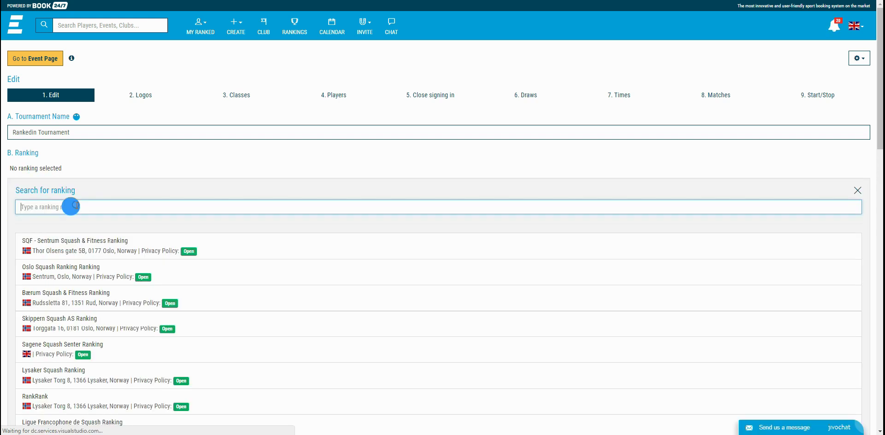
type("tutorial")
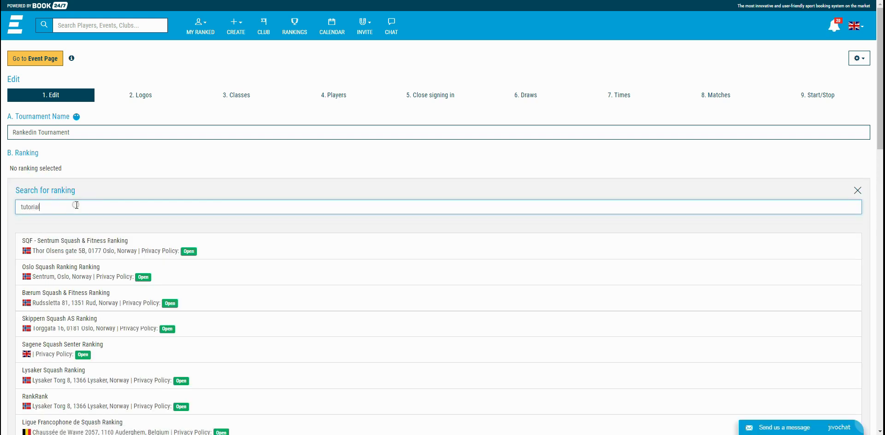
left_click(51, 272)
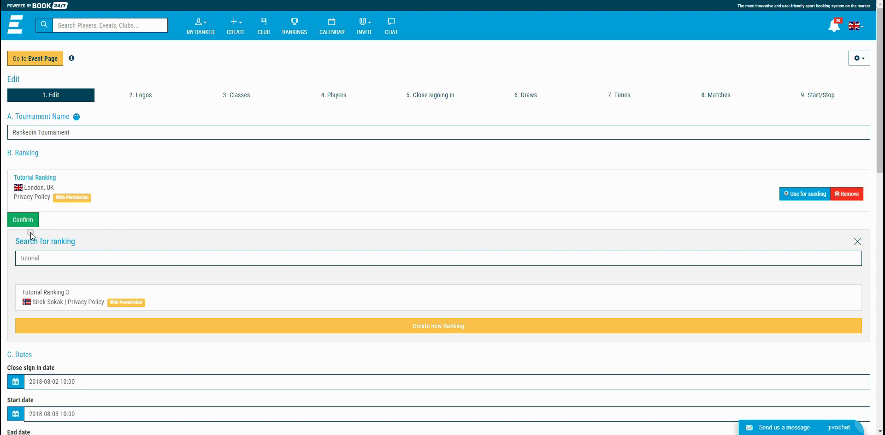
left_click(28, 221)
scroll(323, 299, "down", 10)
left_click(395, 328)
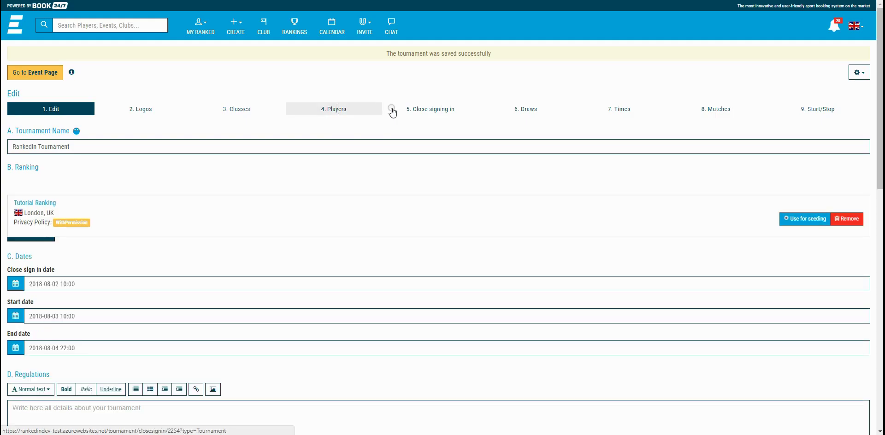
left_click(443, 110)
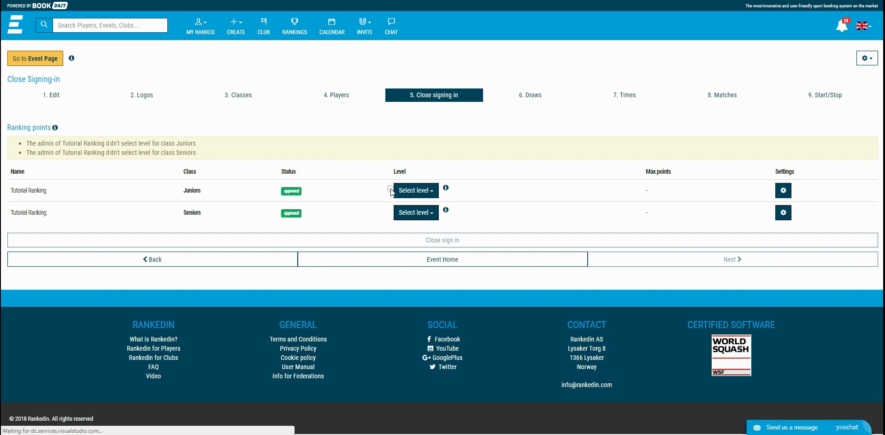
- Set the Juniors class level to Juniors and the Seniors class level to Seniors
left_click(418, 190)
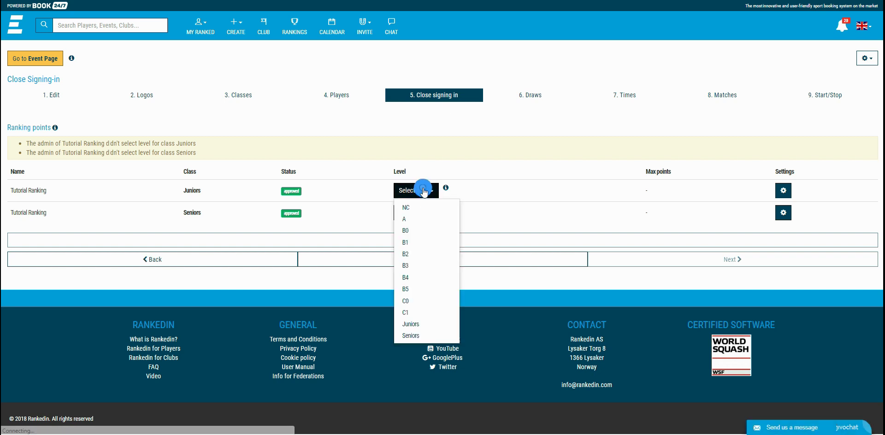
left_click(409, 208)
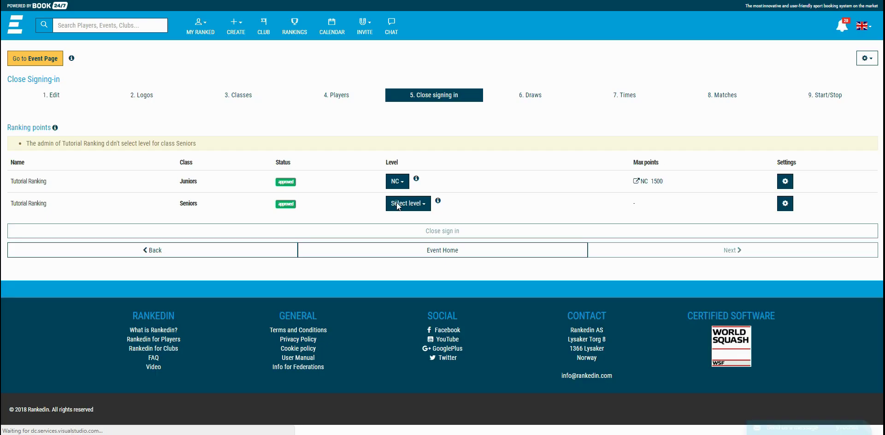
left_click(397, 206)
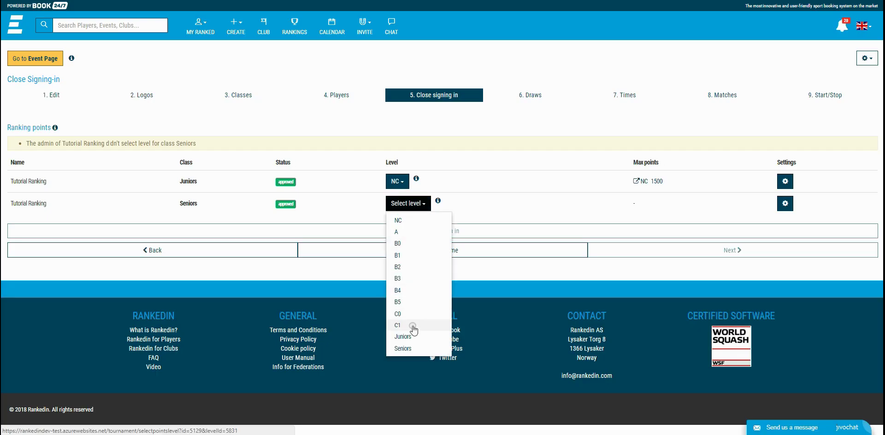
left_click(400, 346)
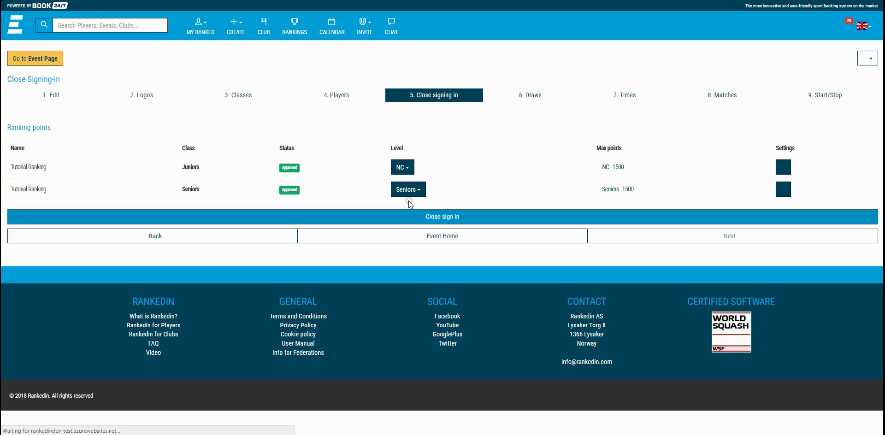
left_click(398, 167)
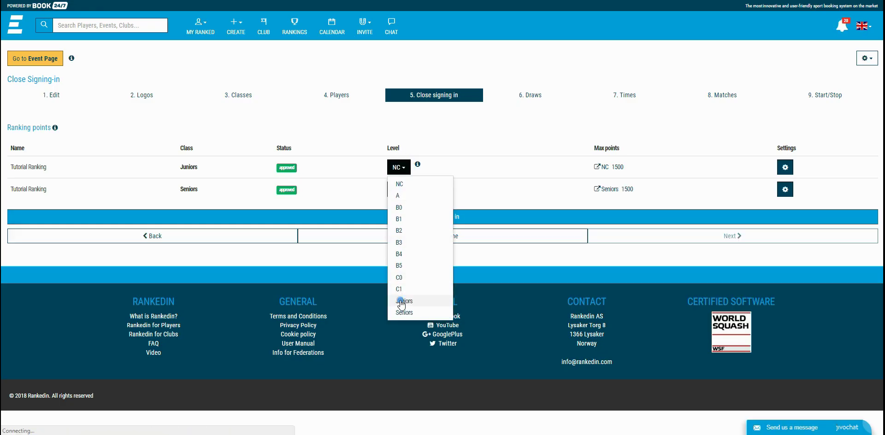
left_click(399, 300)
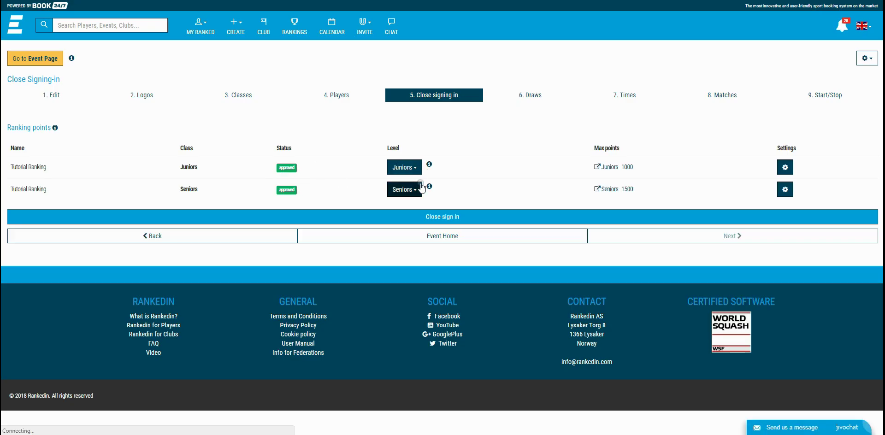
- Check the max points per standing (Juniors 1000, Seniors 1500), then close signing-in
left_click(450, 220)
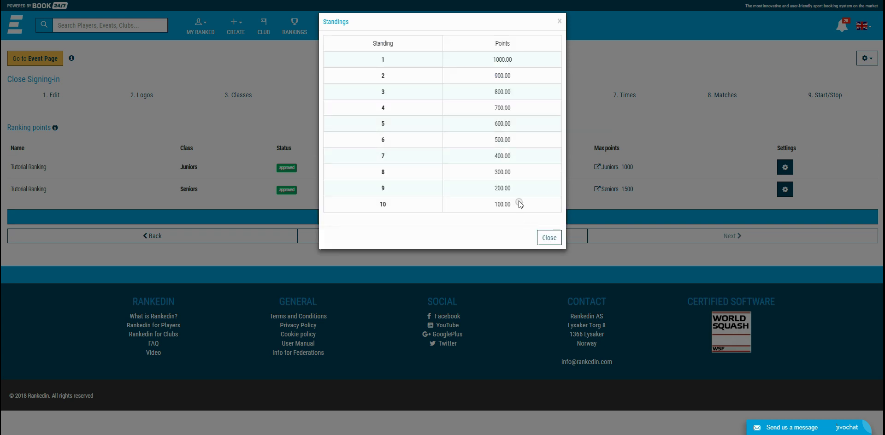
left_click(545, 237)
left_click(473, 217)
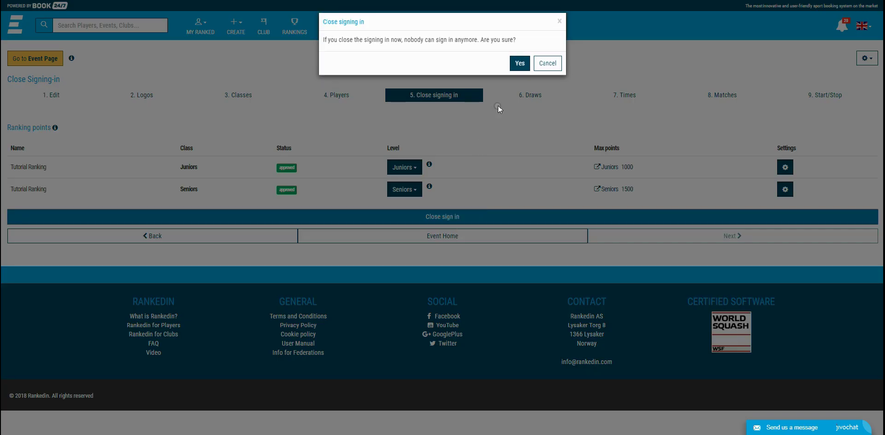
left_click(519, 64)
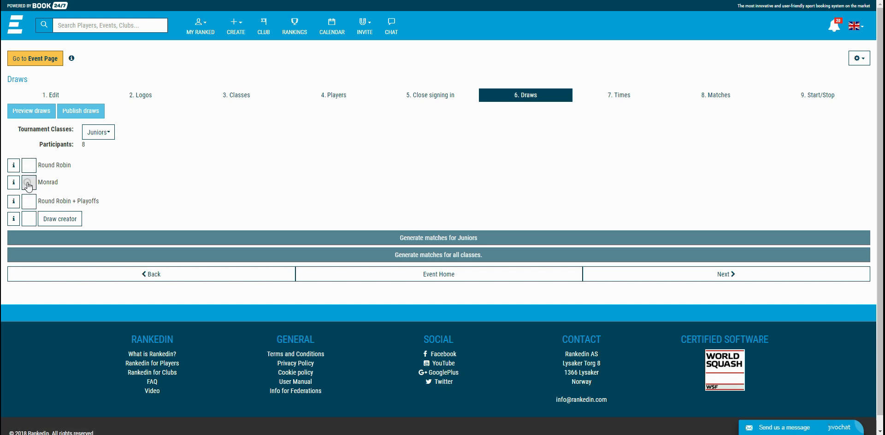
- Choose a Monrad draw of 8 for Juniors and a Round Robin of 10 for Seniors
left_click(29, 183)
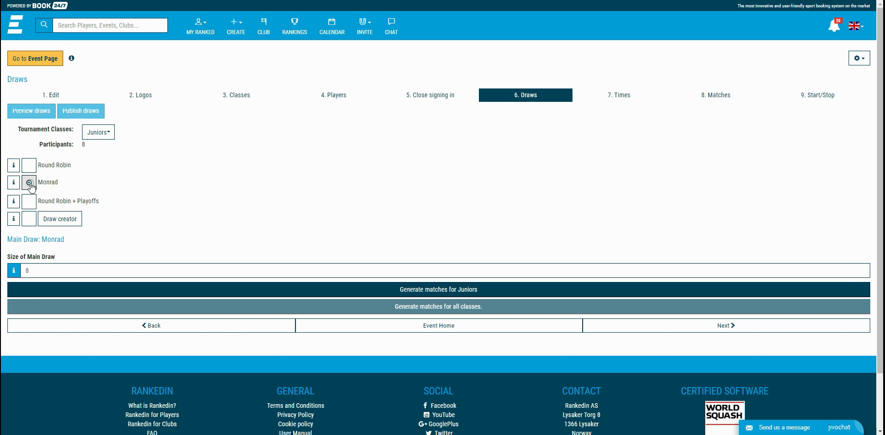
left_click(99, 132)
left_click(106, 160)
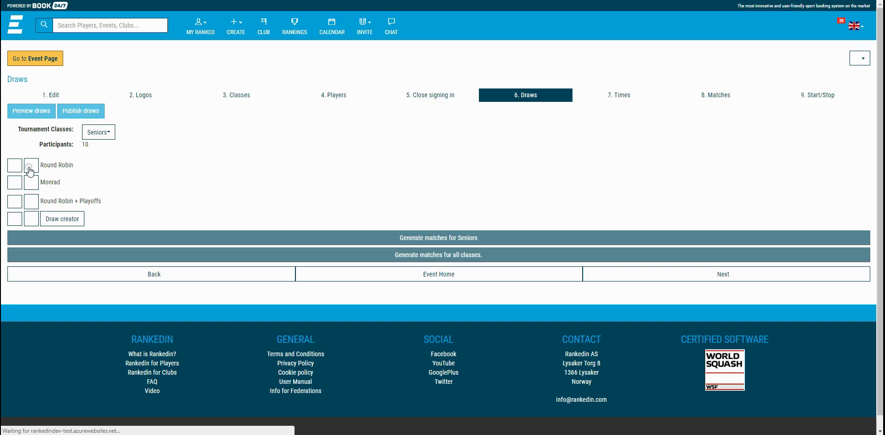
left_click(29, 166)
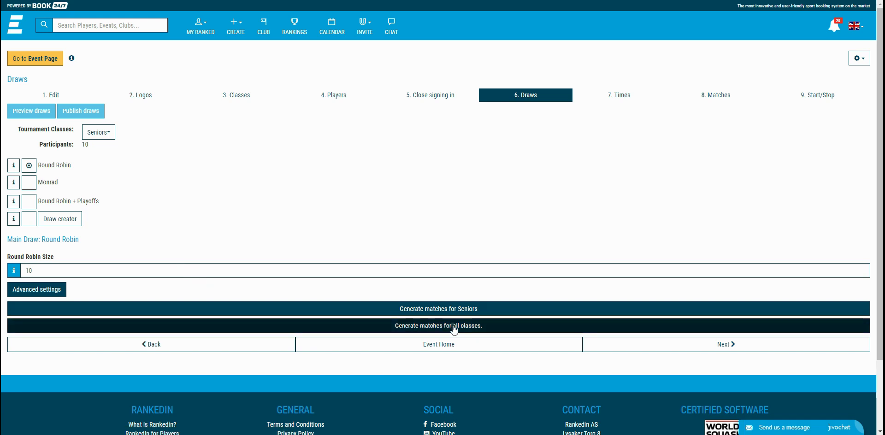
- In Advanced settings, set Seniors standings to 3 points per match won and 1 per draw
left_click(51, 291)
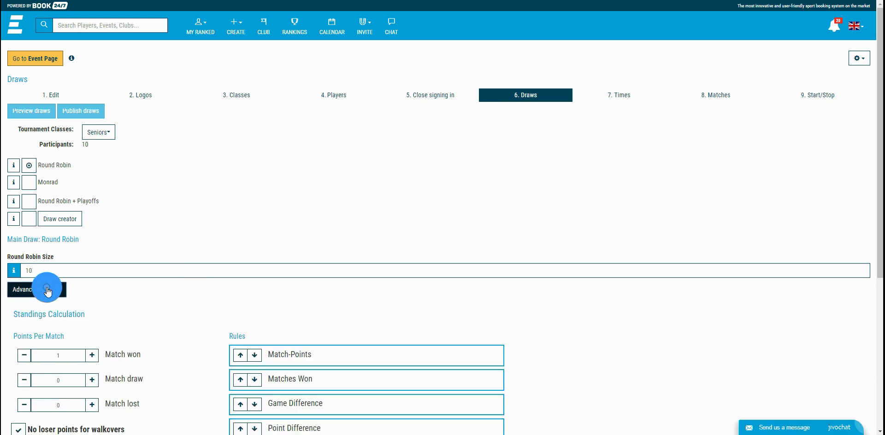
scroll(53, 296, "down", 3)
left_click(92, 218)
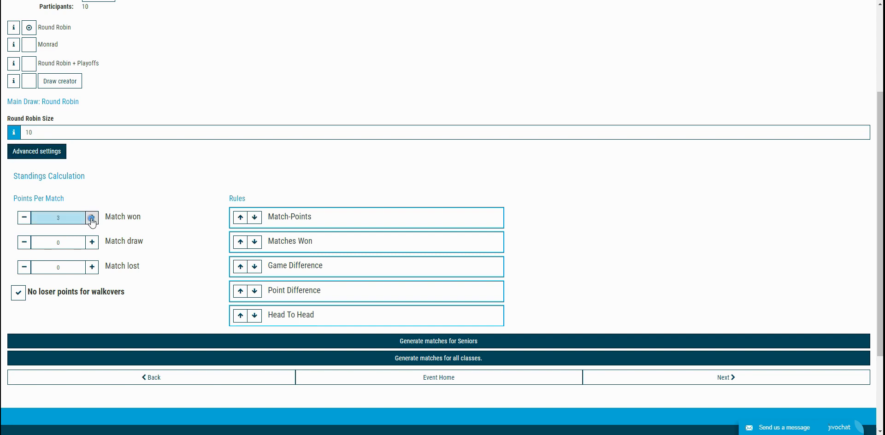
left_click(92, 217)
left_click(92, 242)
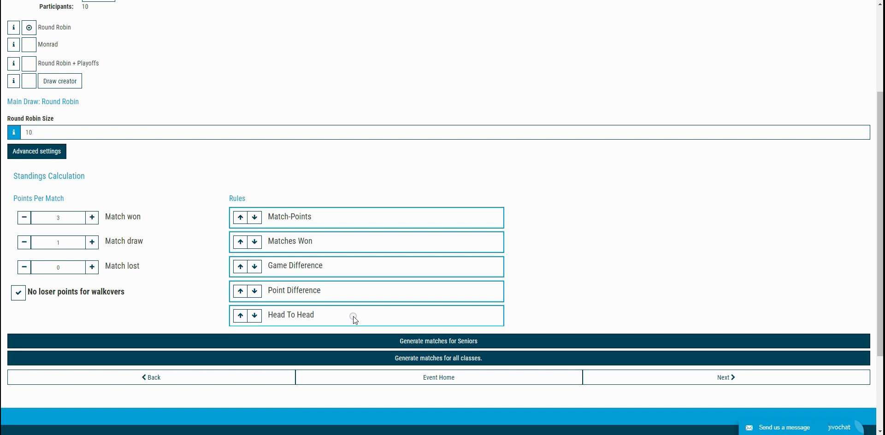
- Generate the draws for every class and open the draw preview
left_click(438, 358)
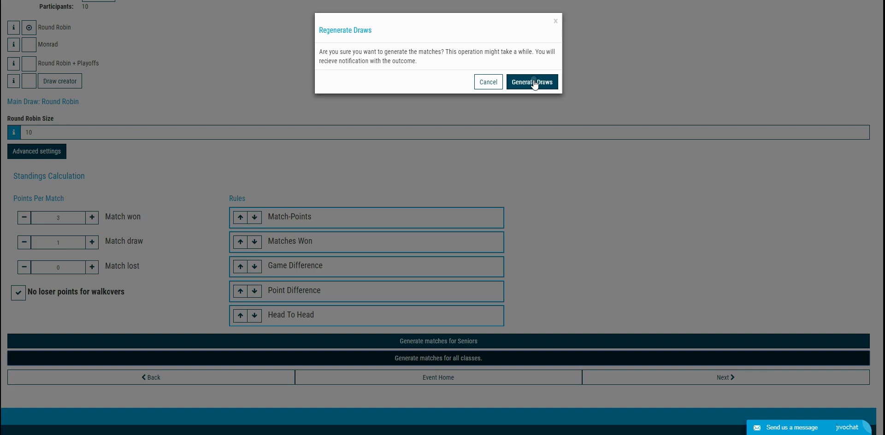
left_click(535, 83)
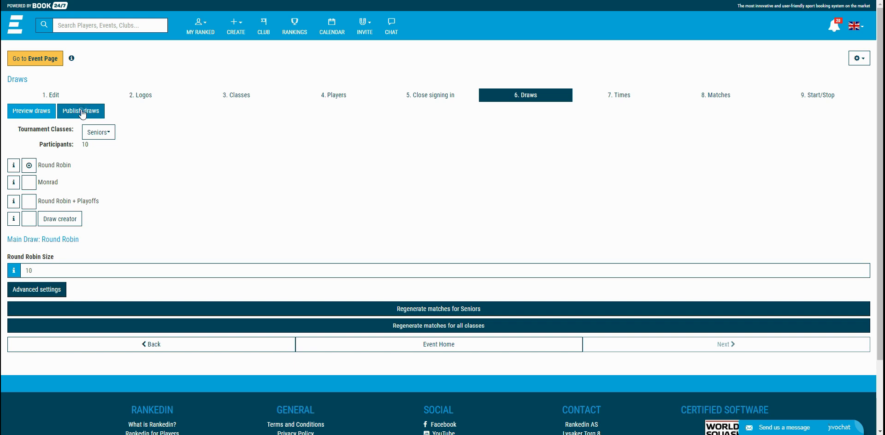
left_click(27, 110)
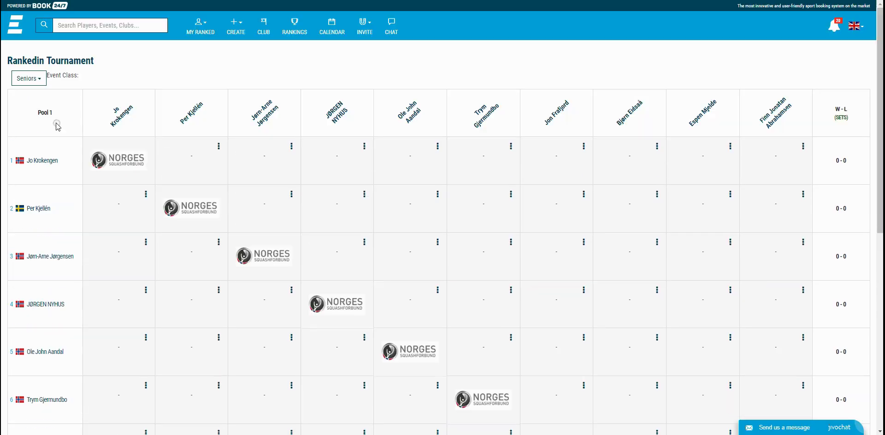
- Inspect the Seniors Round Robin grid with all 10 players at 0–0, then close the preview
left_click(31, 78)
left_click(28, 105)
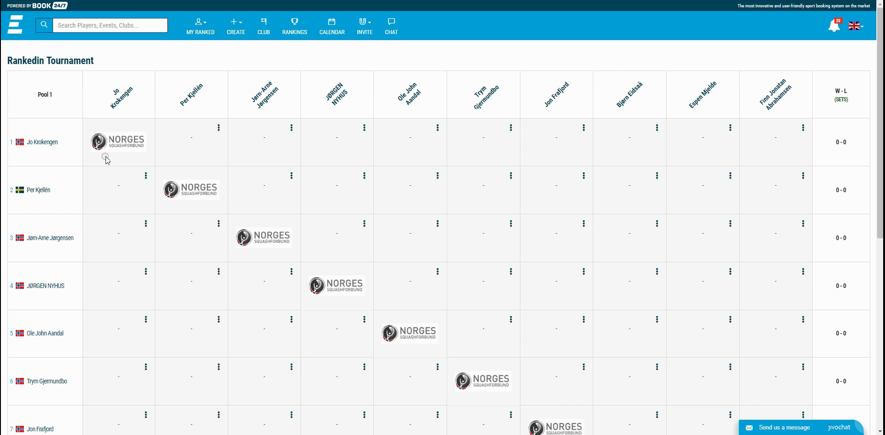
scroll(70, 221, "down", 1)
scroll(70, 221, "up", 1)
key("Escape")
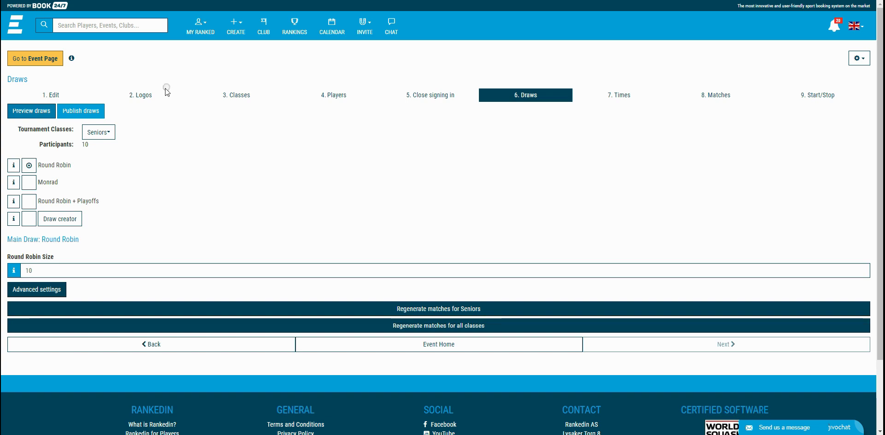
- Publish the draws and acknowledge the success message
left_click(79, 111)
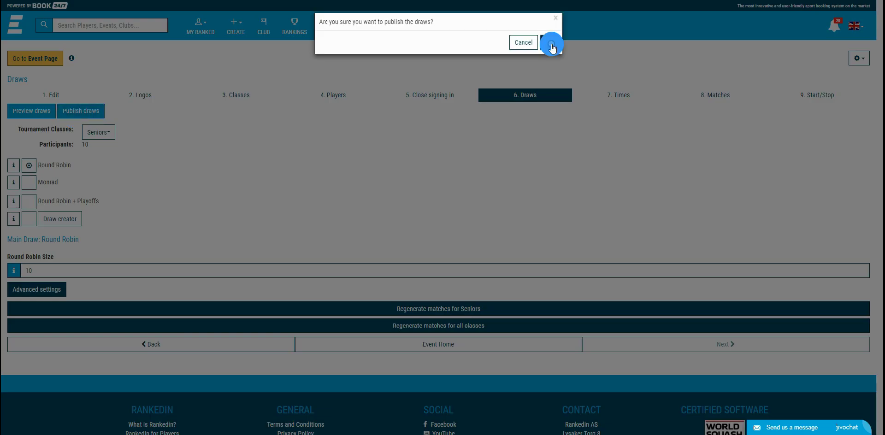
left_click(550, 44)
left_click(546, 43)
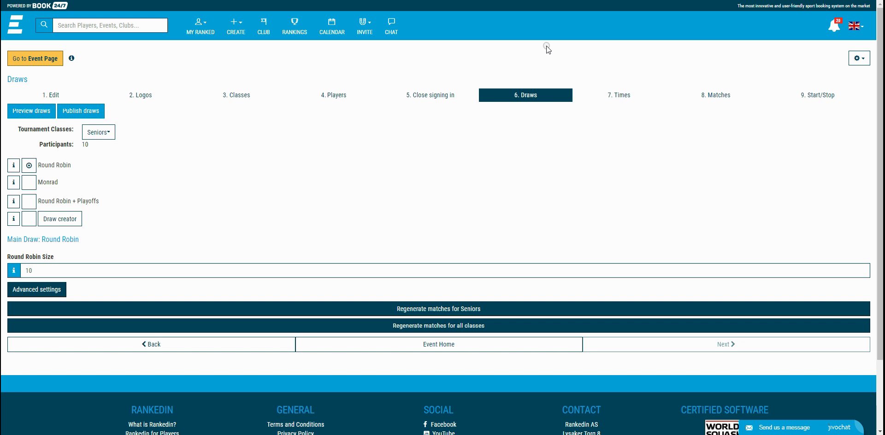
- Review the Fri 3 and Sat 4 Aug play days: 10:00–20:00 with 2 courts per day
left_click(621, 96)
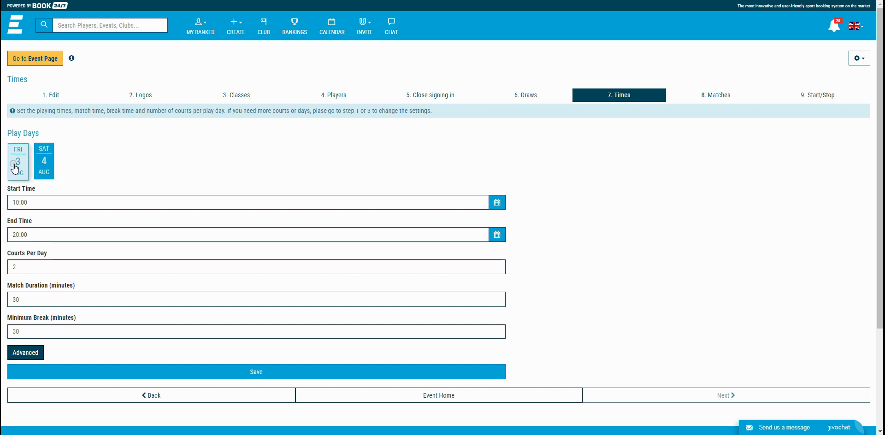
scroll(51, 199, "down", 1)
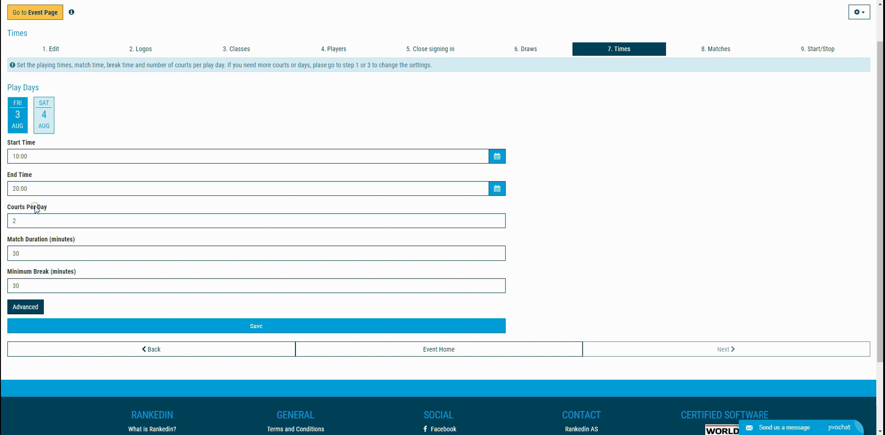
left_click_drag(26, 222, 3, 225)
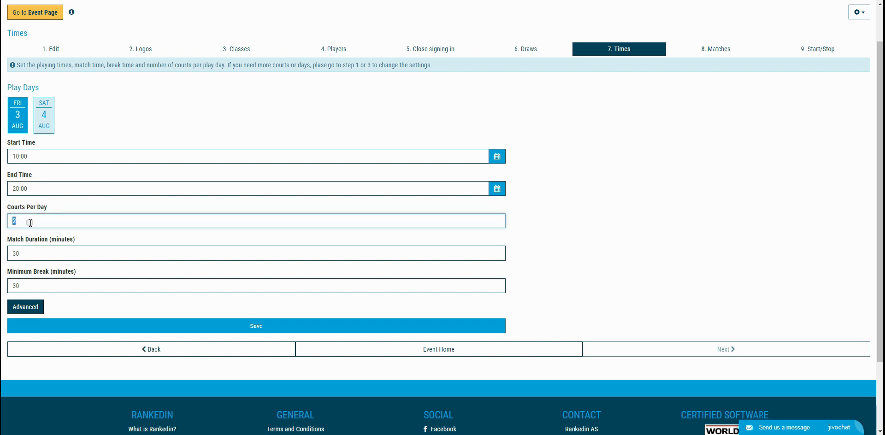
left_click(44, 135)
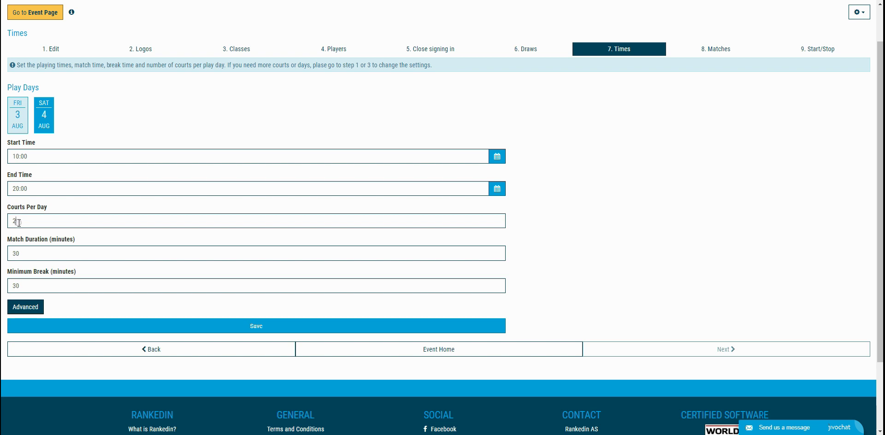
left_click_drag(19, 222, 2, 224)
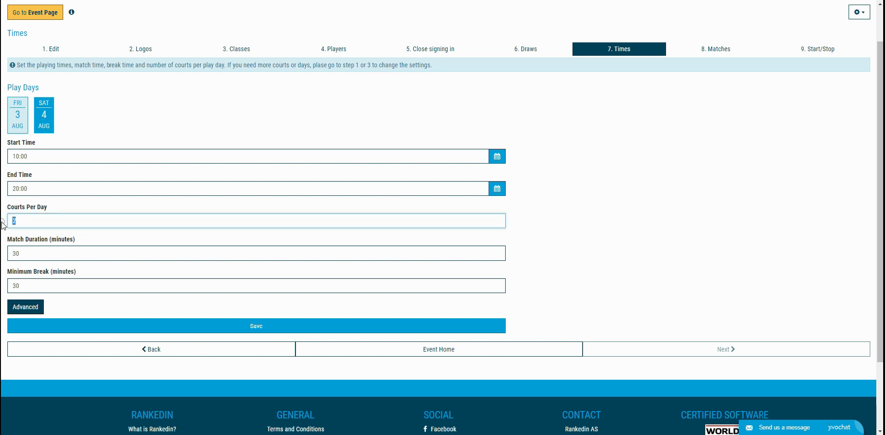
left_click(15, 129)
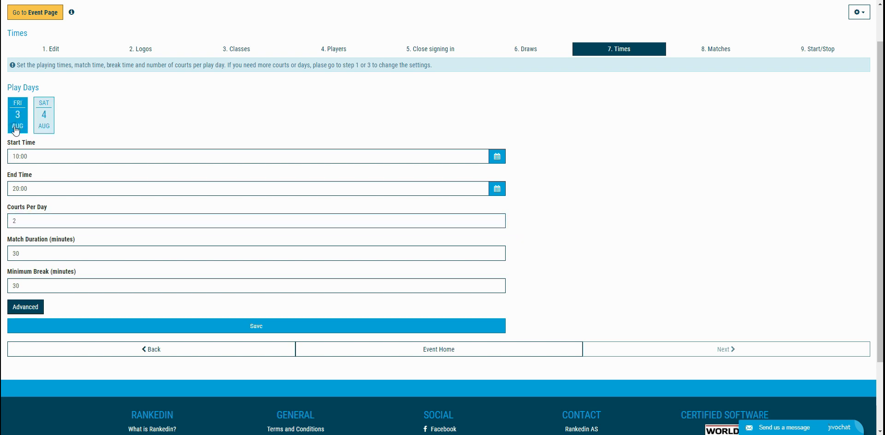
- Save the play times with 30-minute matches and 30-minute minimum breaks
left_click(28, 307)
scroll(50, 318, "down", 2)
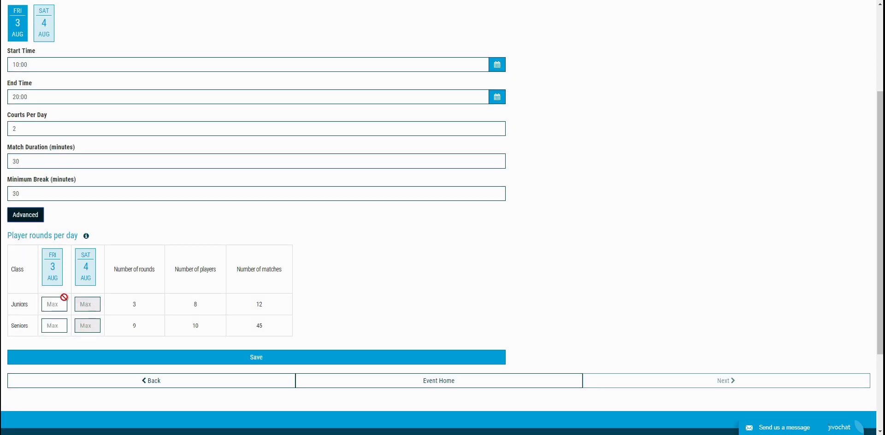
left_click(32, 221)
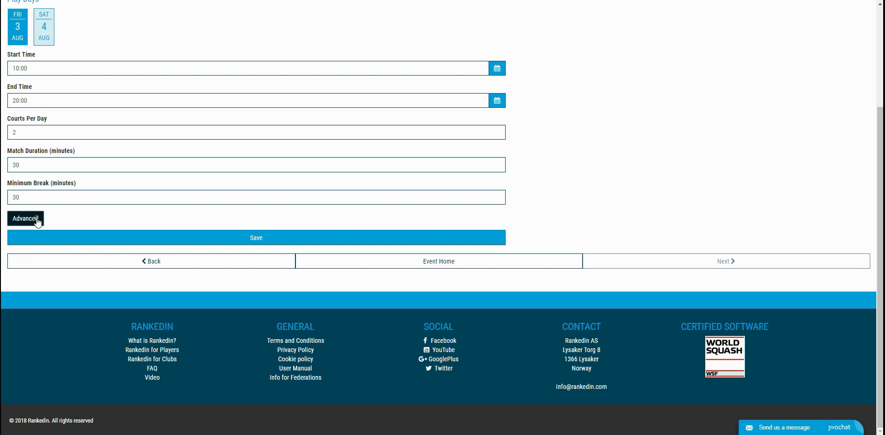
left_click(266, 238)
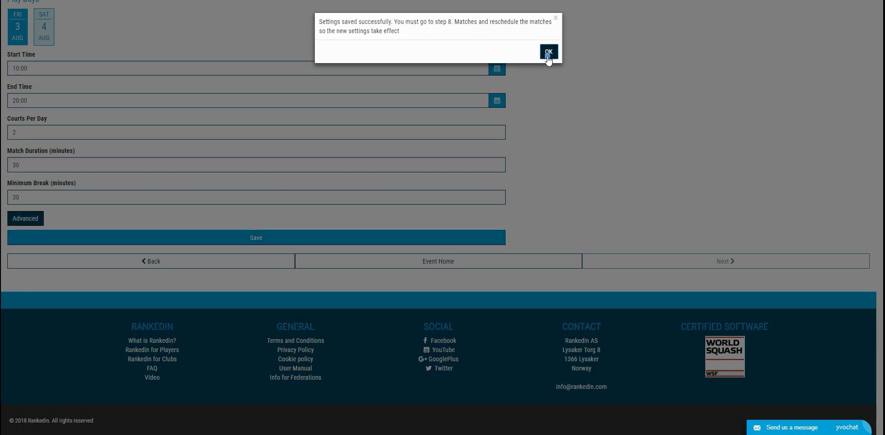
left_click(548, 52)
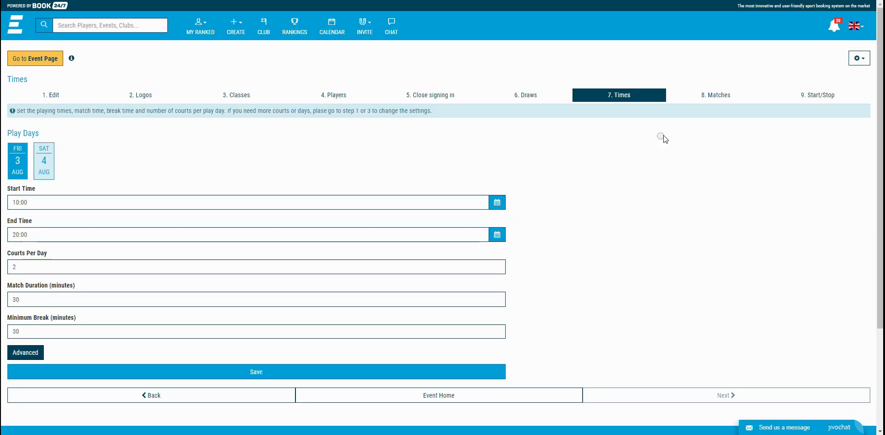
- Schedule the matches automatically from the Matches step
left_click(719, 95)
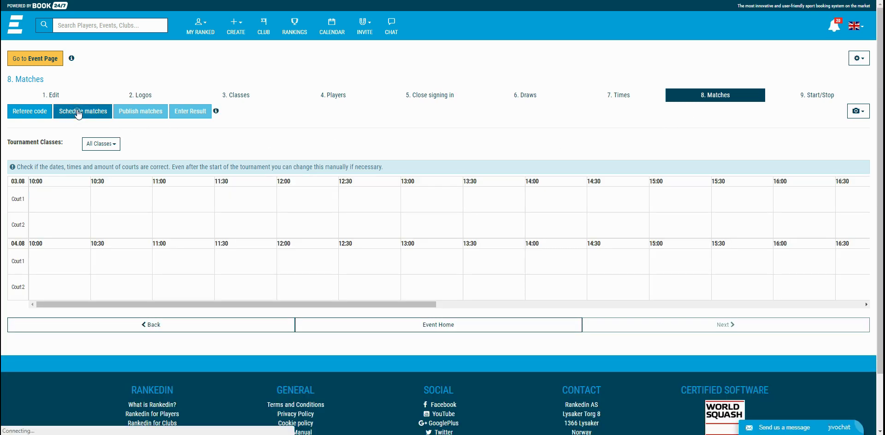
left_click(78, 112)
left_click(549, 42)
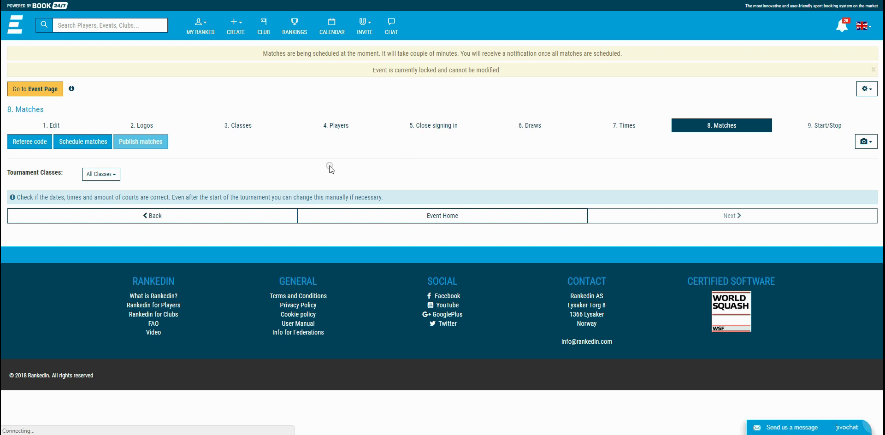
- Reload the page until the schedule fills Courts 1 and 2 on 3–4 August from 10:00
right_click(309, 165)
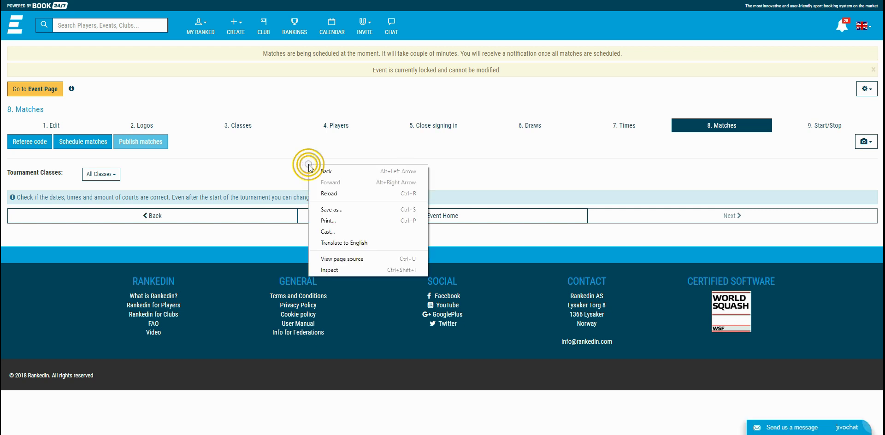
left_click(329, 193)
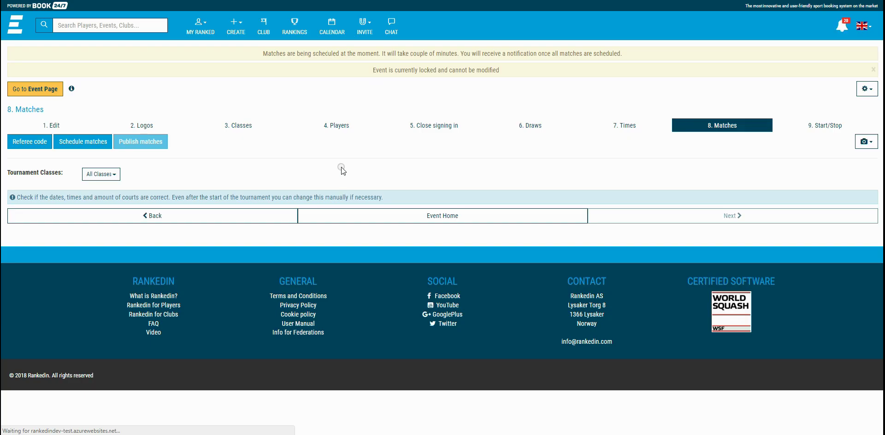
right_click(342, 167)
left_click(362, 196)
right_click(312, 159)
left_click(328, 188)
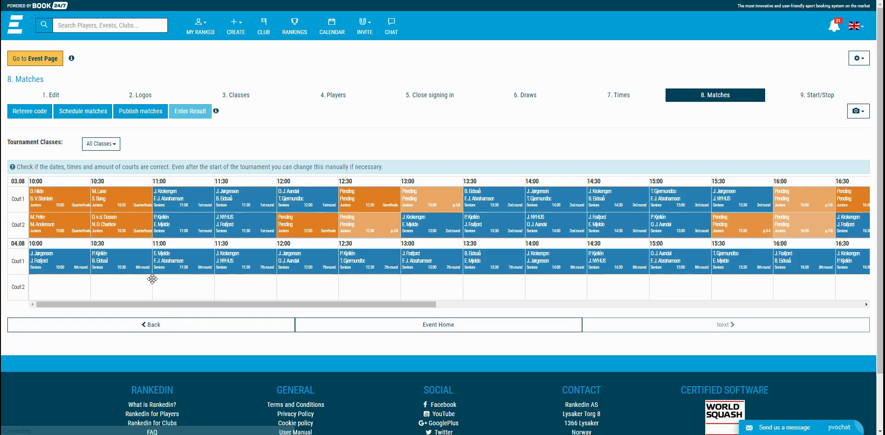
- Move two Saturday 4 Aug matches onto Court 2, one at 10:30
left_click(136, 237)
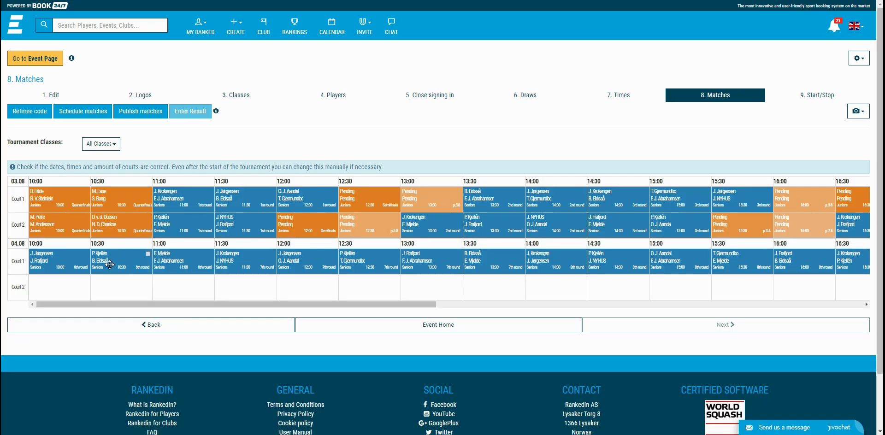
left_click_drag(109, 264, 130, 291)
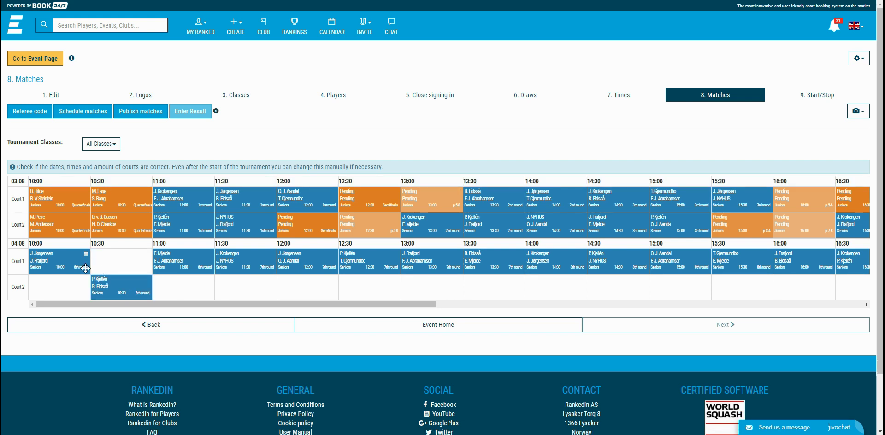
left_click_drag(82, 267, 121, 292)
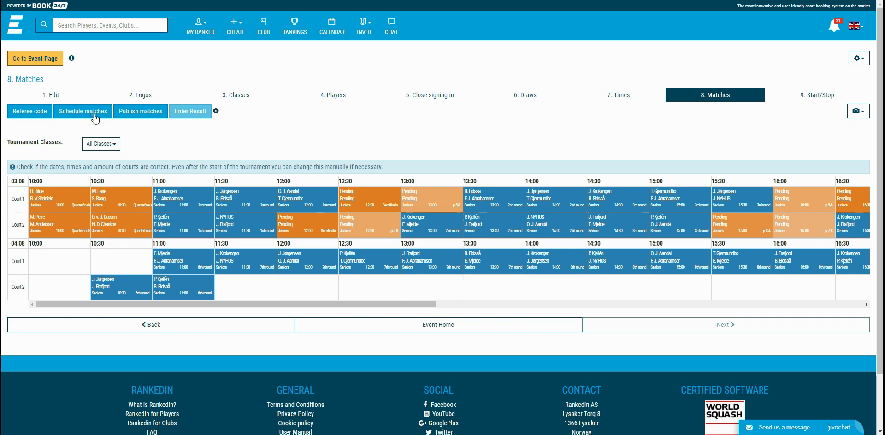
- Publish the matches and start the tournament from the Start/Stop step
left_click(126, 111)
left_click(525, 42)
left_click(542, 45)
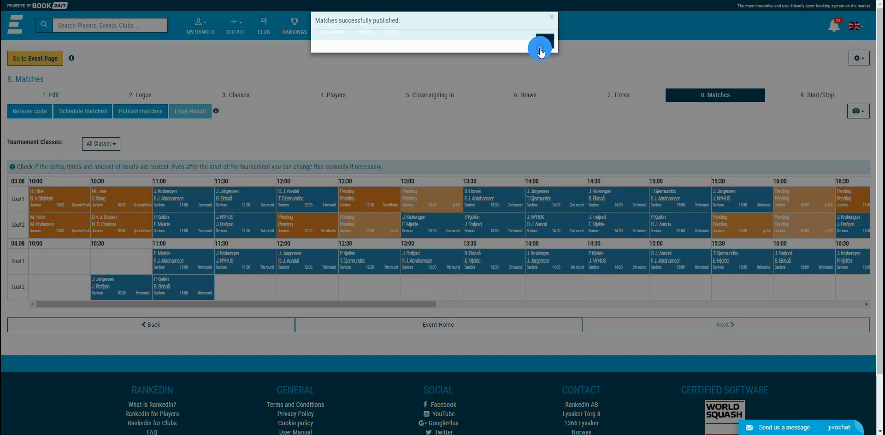
left_click(814, 97)
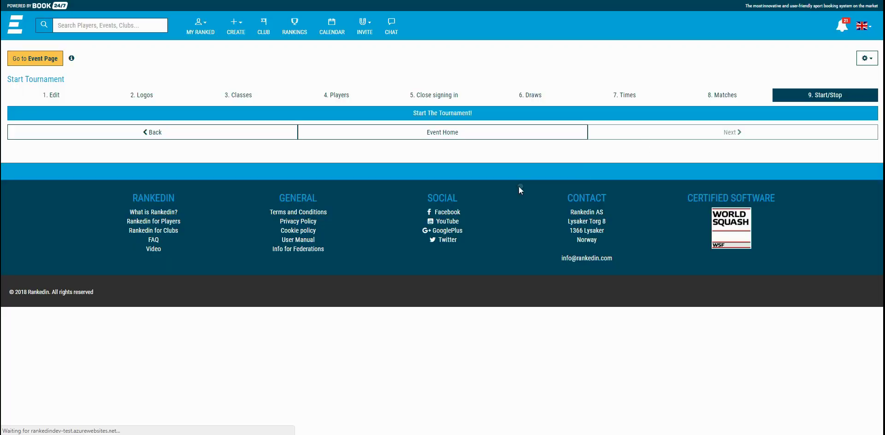
left_click(437, 116)
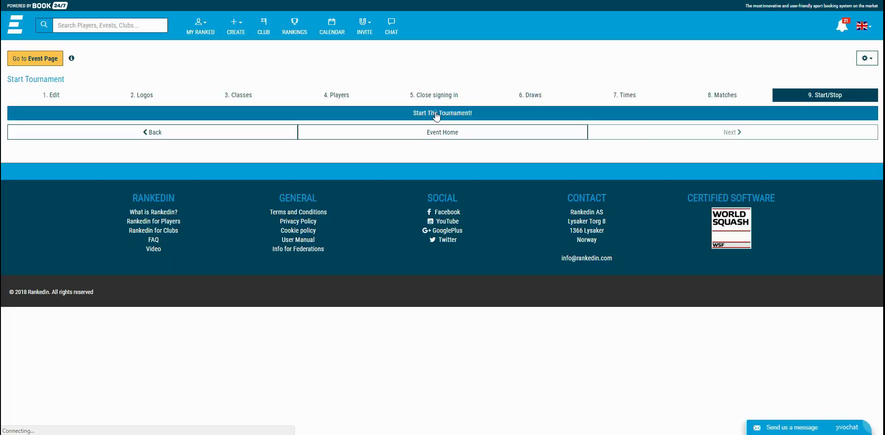